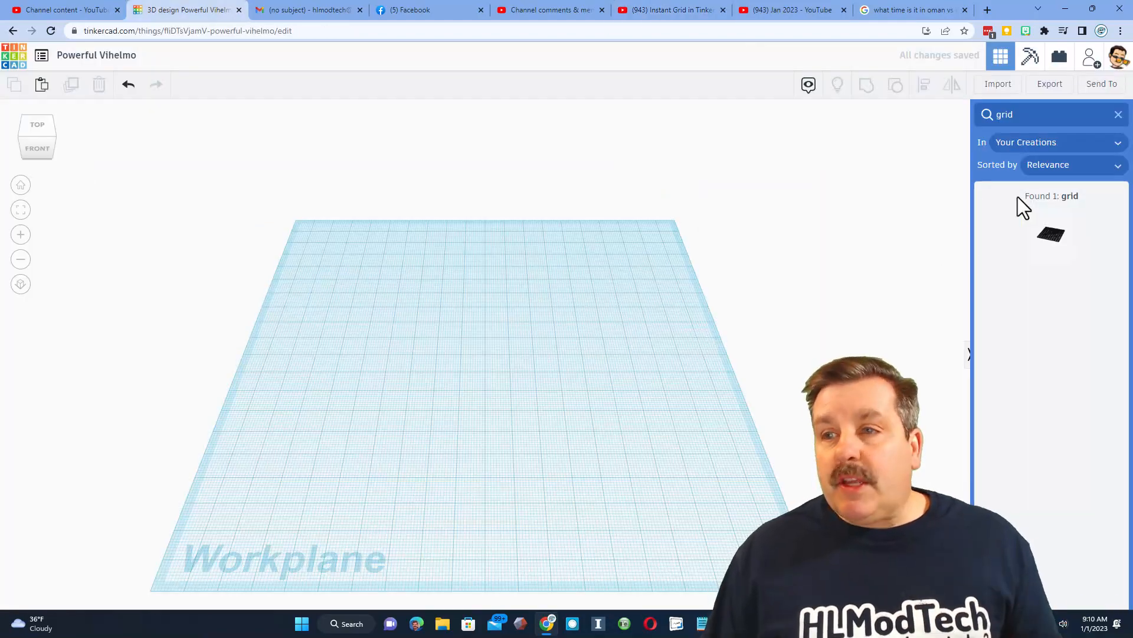
# Place the saved grid shape from Your Creations on the workplane
pyautogui.moveTo(1051, 242); pyautogui.dragTo(489, 352)
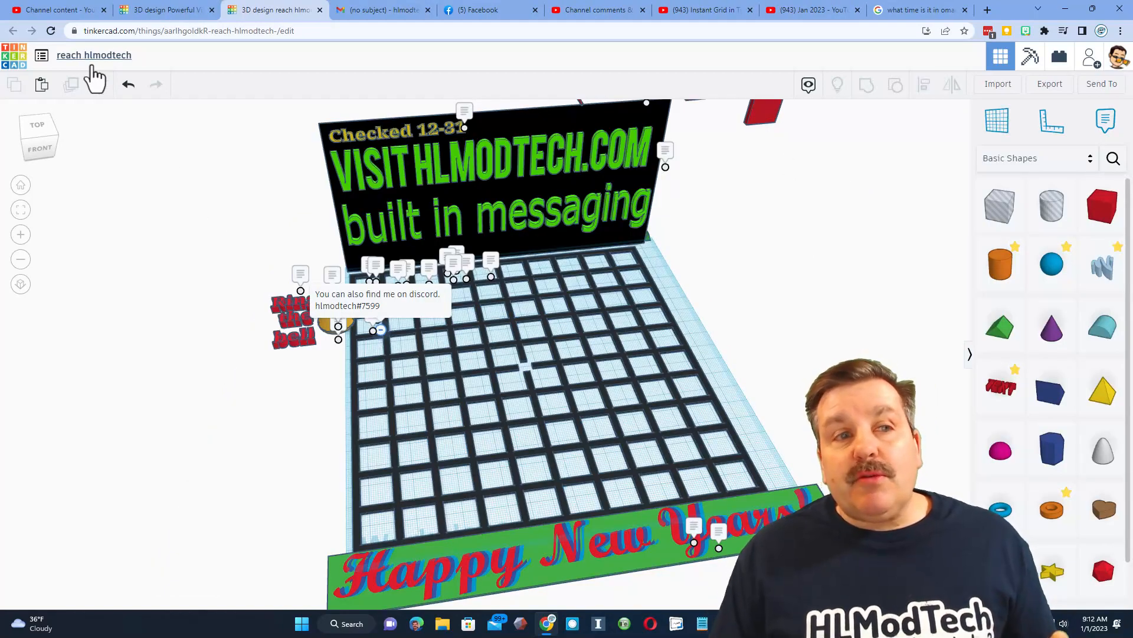
# Examine the black grid in the reach hlmodtech design and find its saved copy among Your Creations
pyautogui.moveTo(551, 358)
pyautogui.mouseDown(button='right')
pyautogui.moveTo(521, 353)
pyautogui.moveTo(499, 306)
pyautogui.mouseUp(button='right')
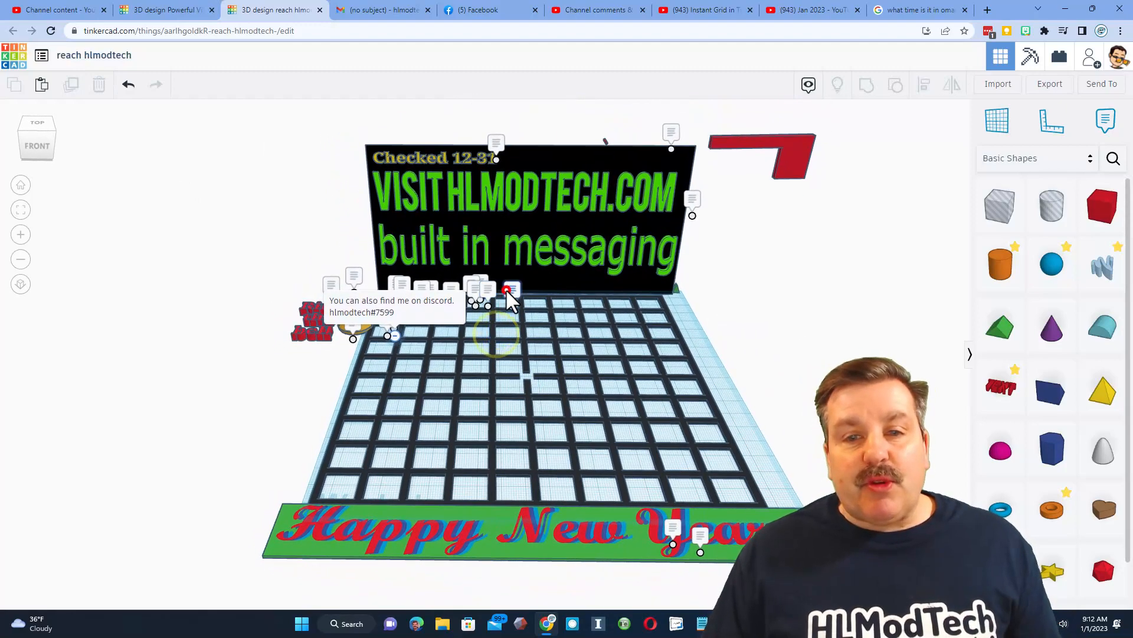
pyautogui.moveTo(455, 385)
pyautogui.mouseDown(button='right')
pyautogui.moveTo(491, 398)
pyautogui.moveTo(569, 373)
pyautogui.mouseUp(button='right')
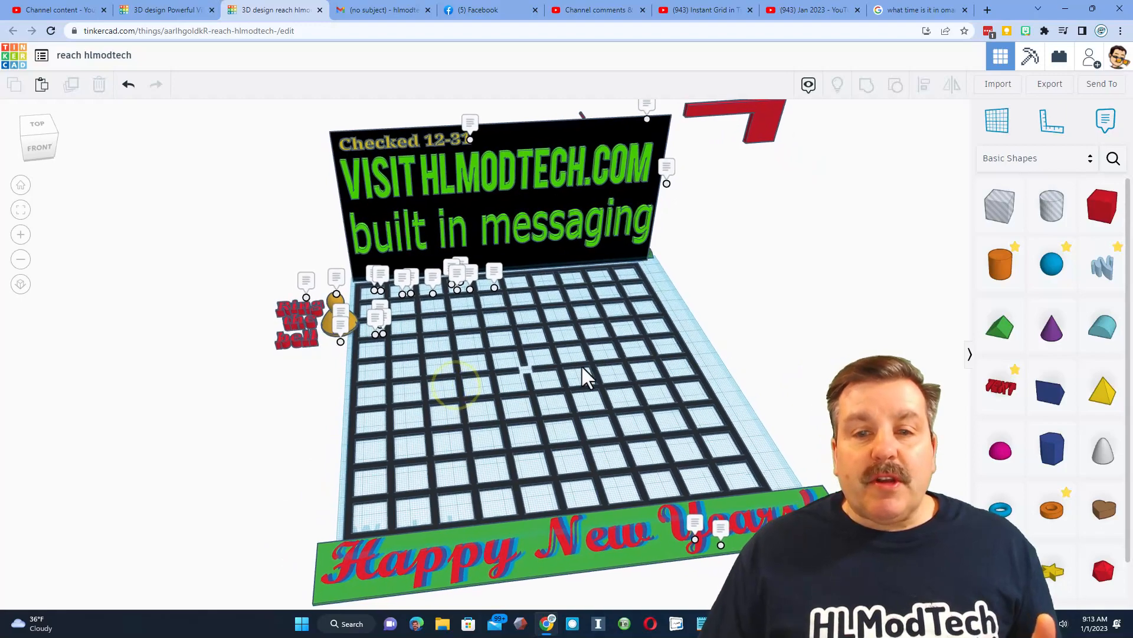
pyautogui.click(631, 358)
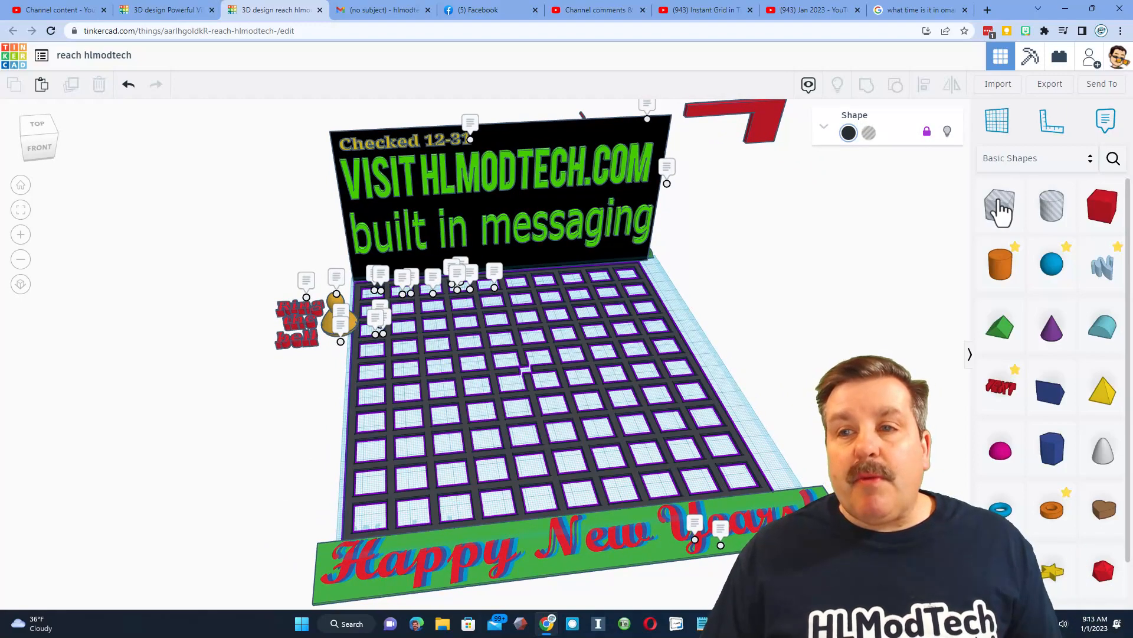
pyautogui.click(1021, 160)
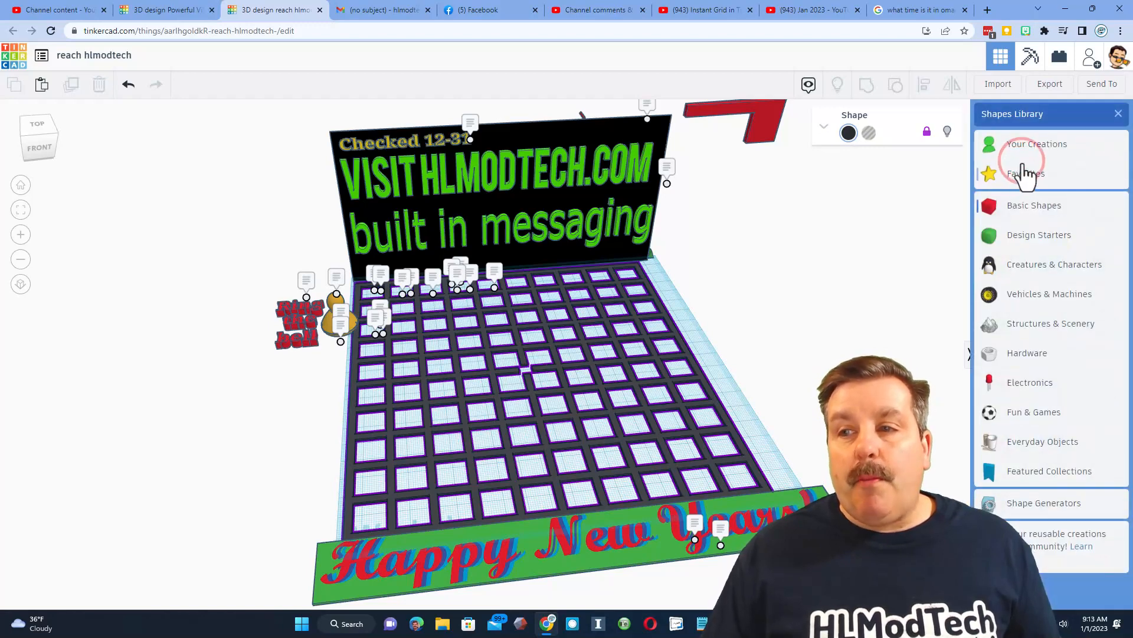
pyautogui.click(1023, 151)
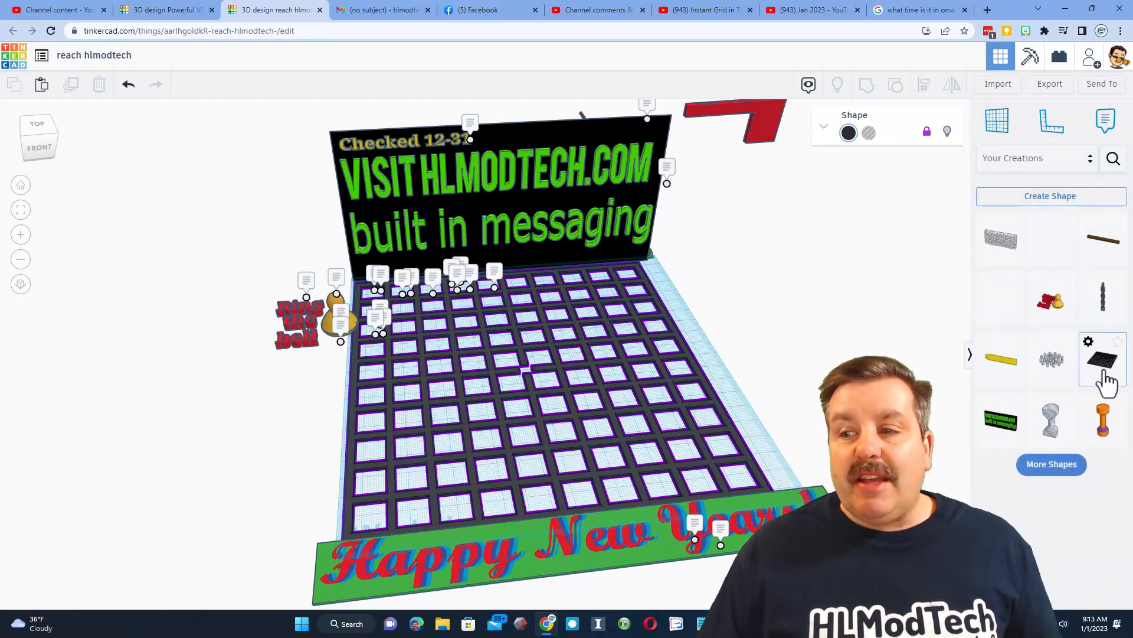
pyautogui.click(556, 188)
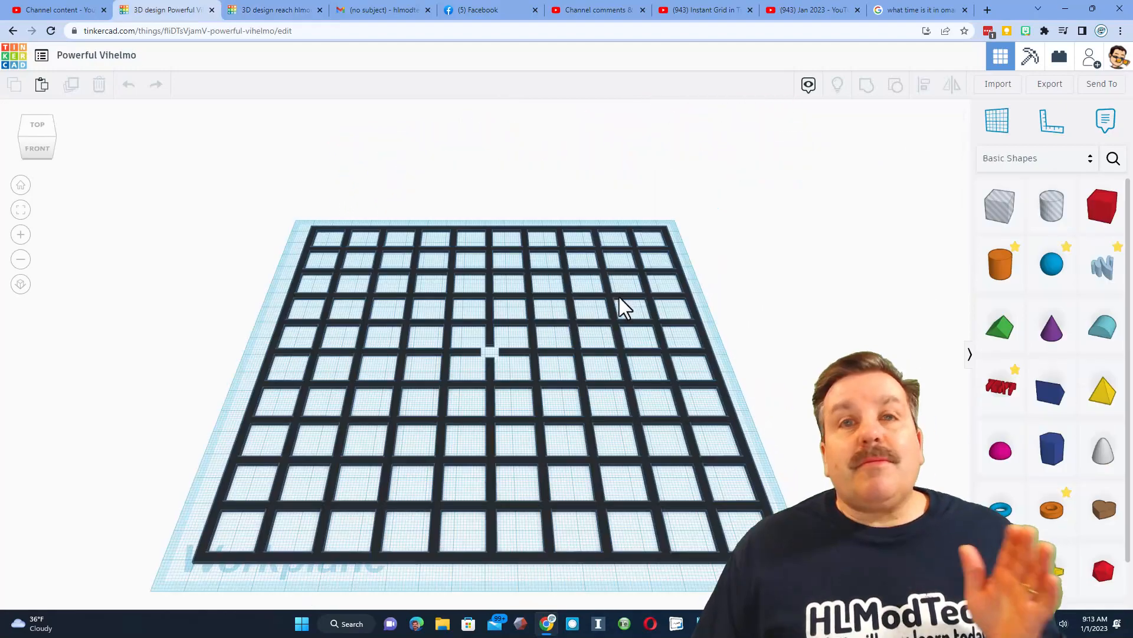
# Delete the black grid from the Powerful Vihelmo workplane
pyautogui.moveTo(619, 296); pyautogui.dragTo(570, 306, button='right')
pyautogui.click(565, 307)
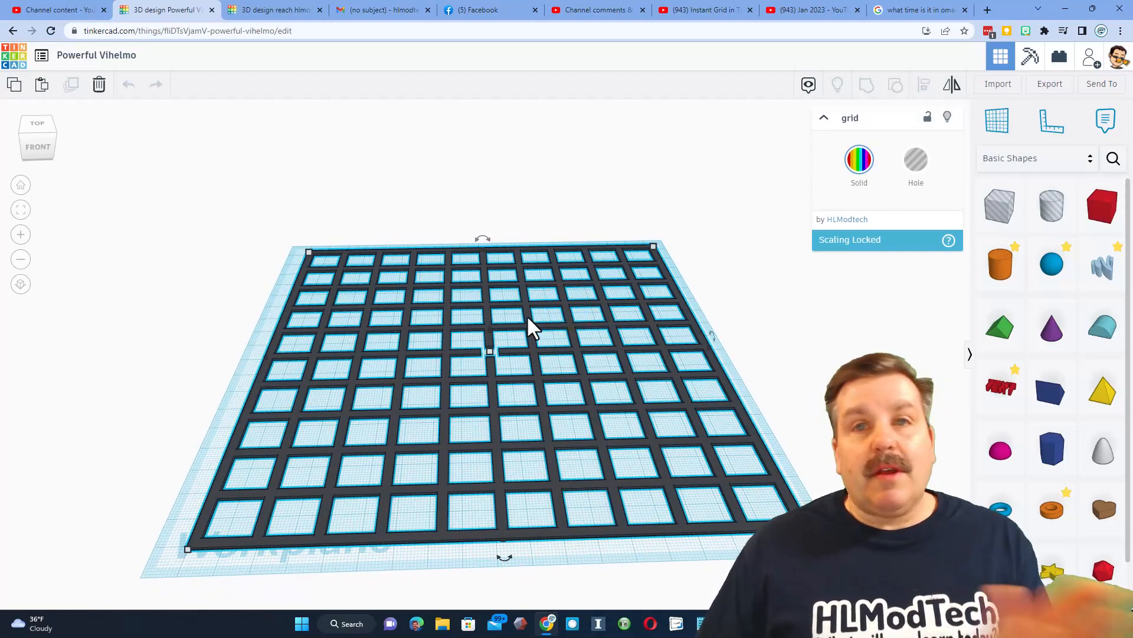
pyautogui.press('Delete')
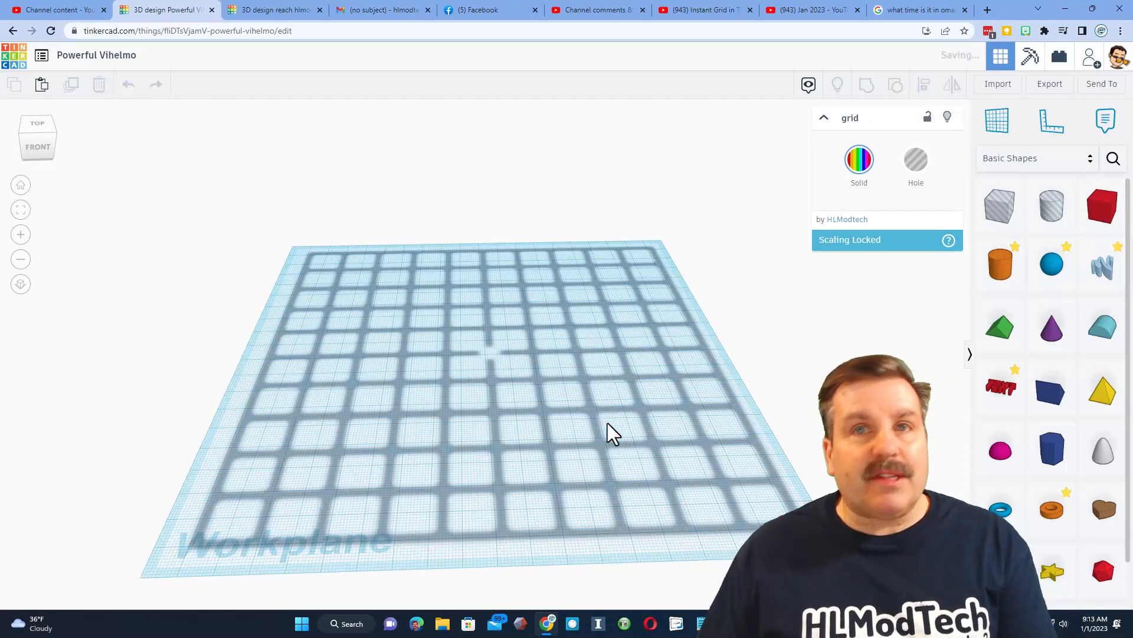
# Search the Community shapes for "grid" and place the orange Grid of square columns on the workplane
pyautogui.click(1113, 159)
pyautogui.click(1040, 145)
pyautogui.click(1026, 145)
pyautogui.click(1036, 116)
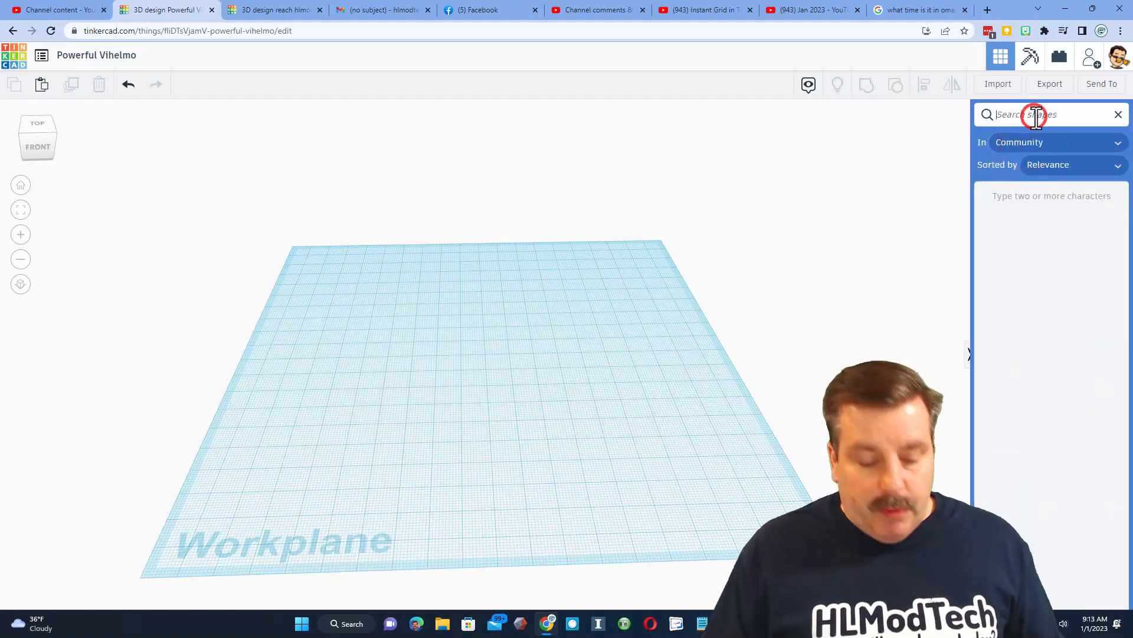
pyautogui.write('grid')
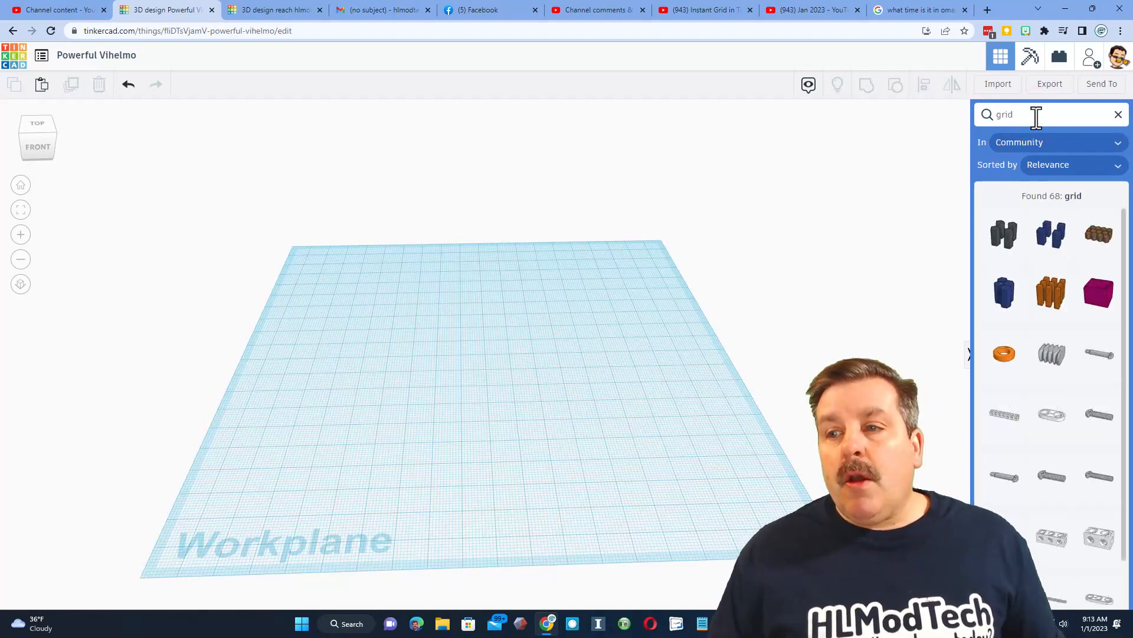
pyautogui.moveTo(1051, 295); pyautogui.dragTo(633, 340)
pyautogui.click(438, 325)
pyautogui.moveTo(595, 381)
pyautogui.mouseDown(button='right')
pyautogui.moveTo(622, 377)
pyautogui.moveTo(577, 388)
pyautogui.mouseUp(button='right')
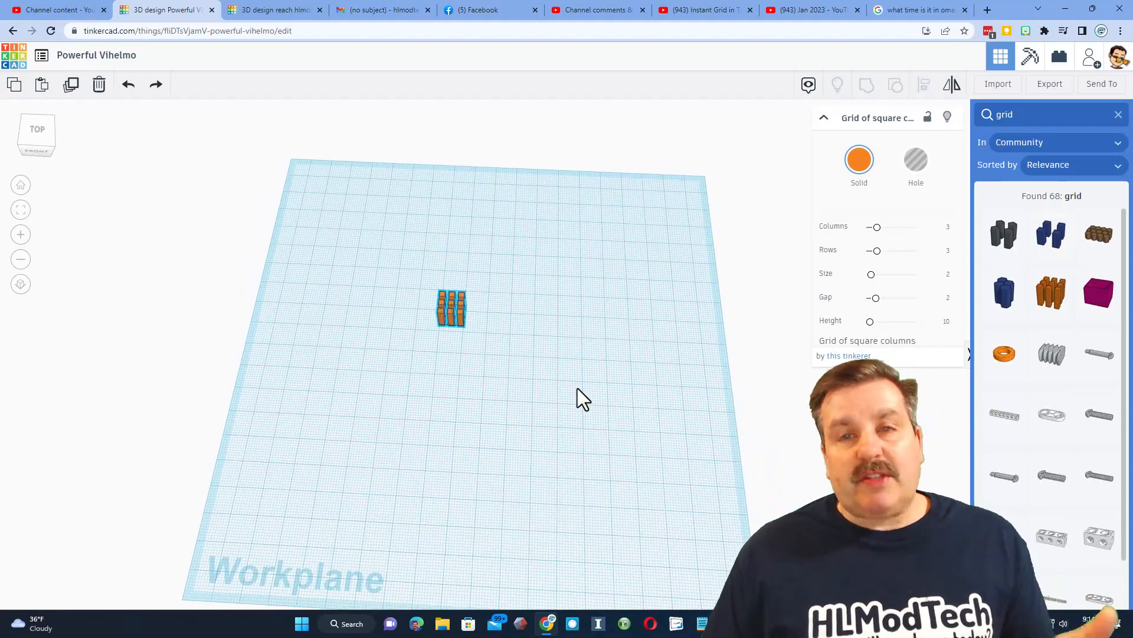
# Set the column grid's Size to 10 and scale the whole shape up proportionally to about 77 mm square
pyautogui.click(944, 274)
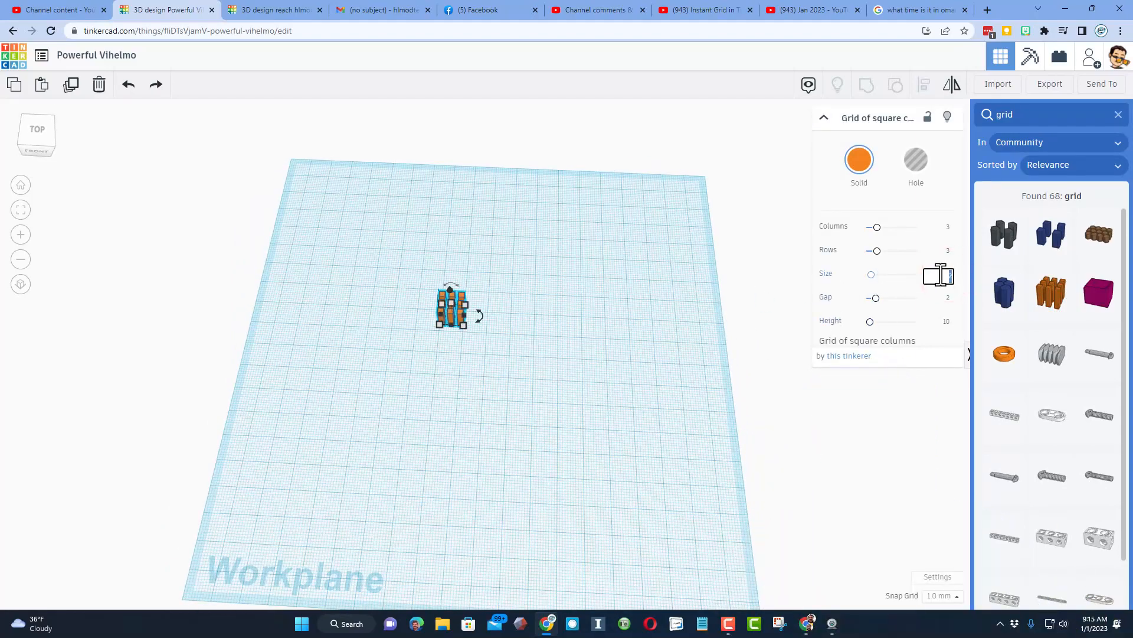
pyautogui.write('10')
pyautogui.press('Return')
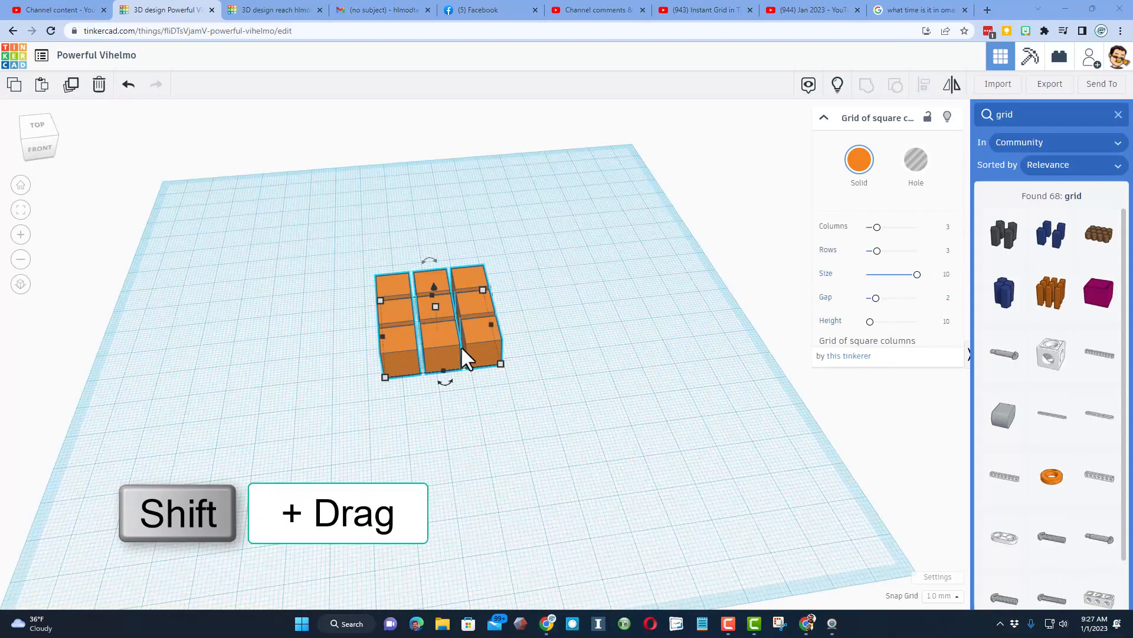
pyautogui.keyDown('shift'); pyautogui.moveTo(506, 367); pyautogui.dragTo(522, 394); pyautogui.keyUp('shift')
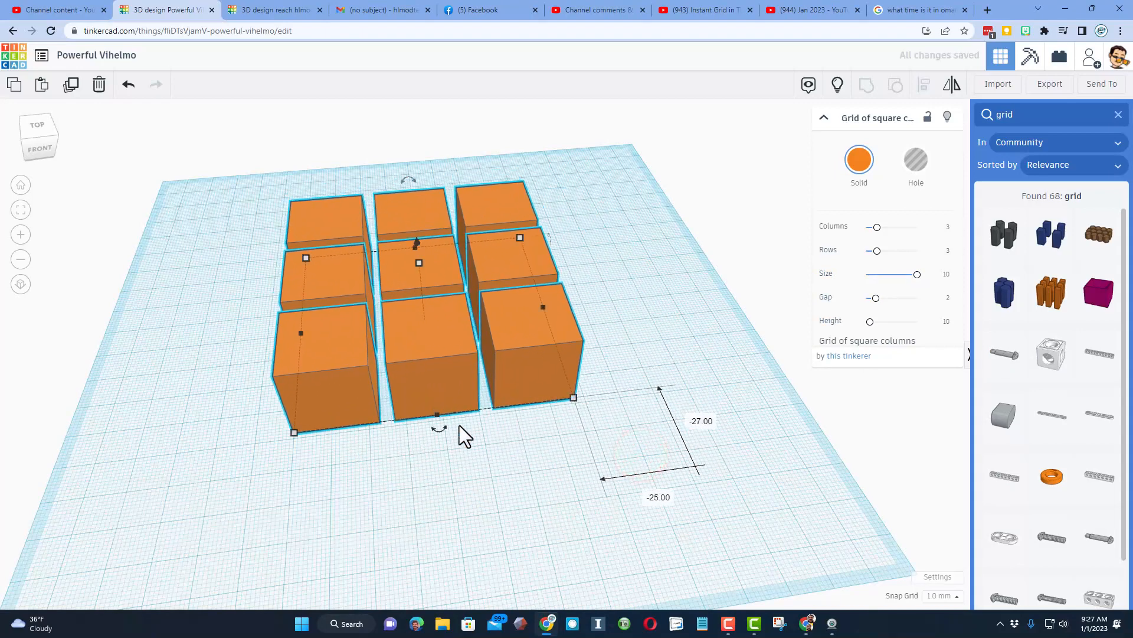
# Measure the column grid with a ruler placed at its front-left corner, and dismiss the ruler
pyautogui.click(1118, 114)
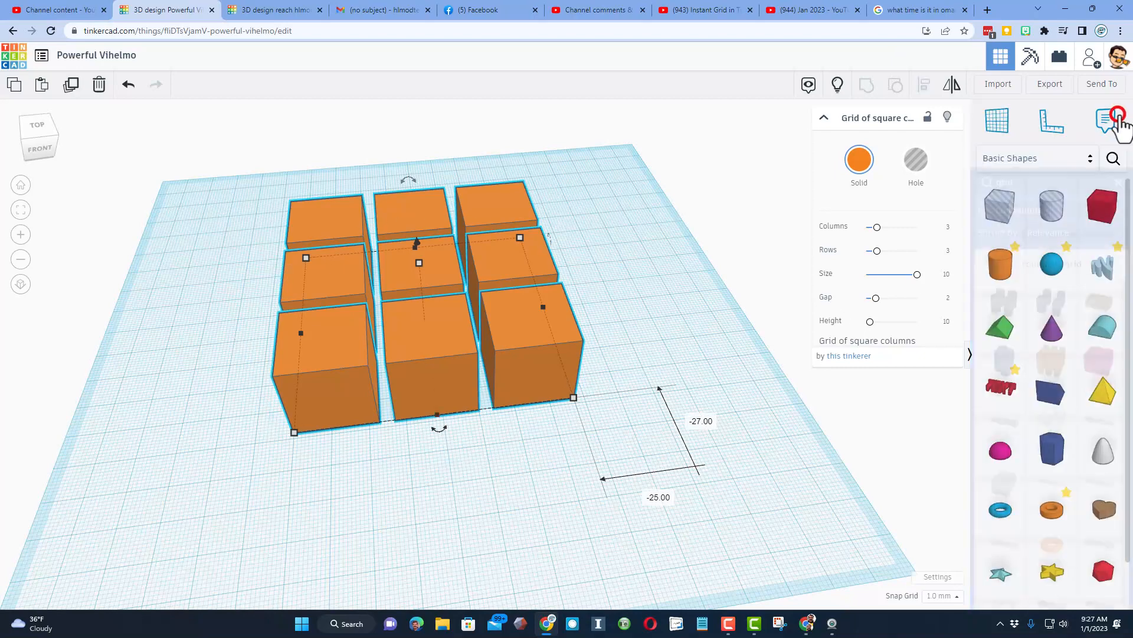
pyautogui.click(1060, 125)
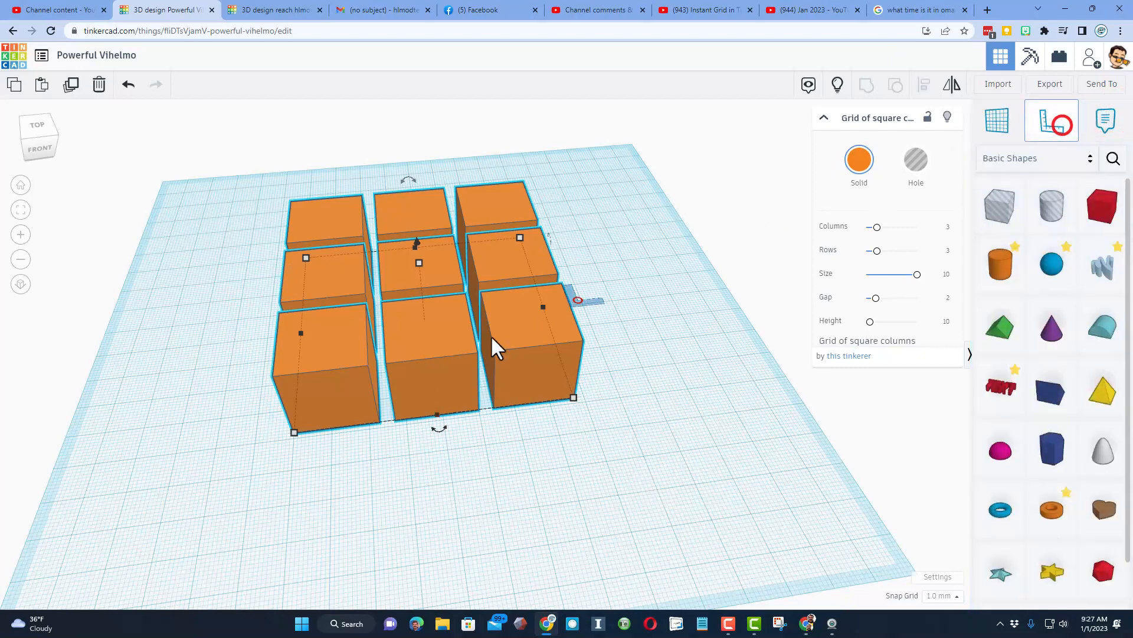
pyautogui.click(292, 433)
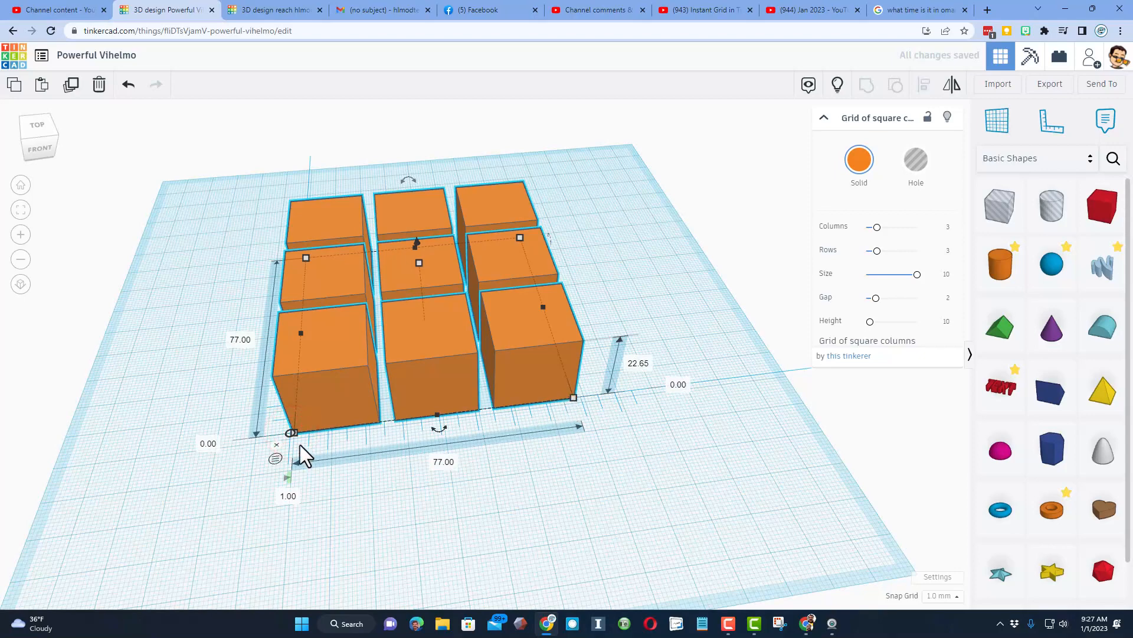
pyautogui.click(279, 443)
# Add a red box at the column grid's front-left column and set its width to 30 mm
pyautogui.moveTo(1097, 208); pyautogui.dragTo(332, 408)
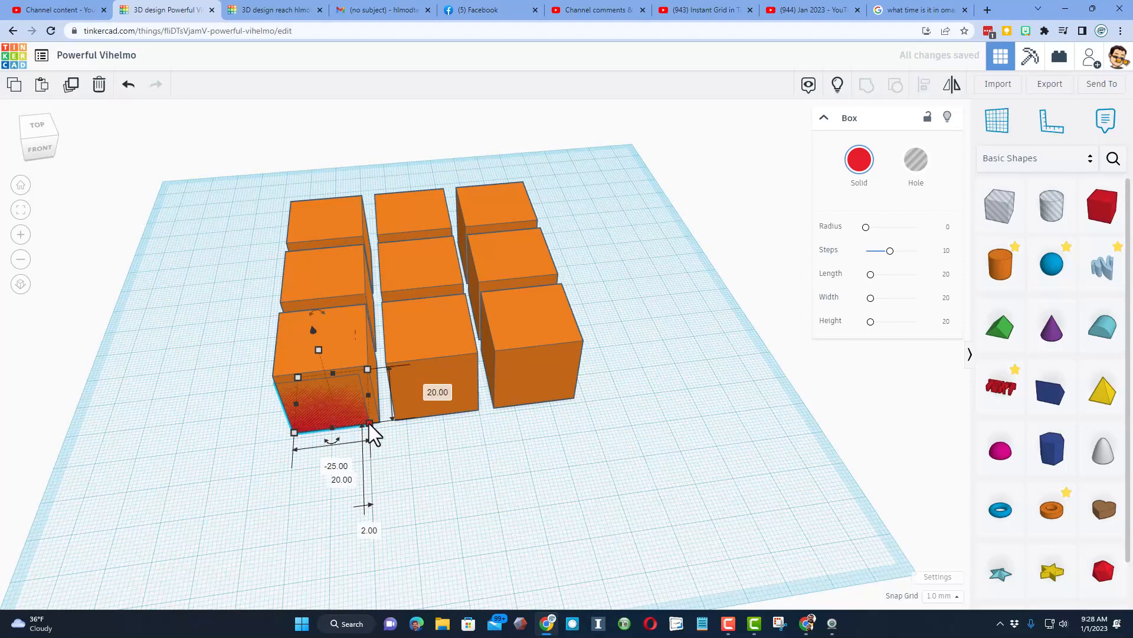
pyautogui.write('30')
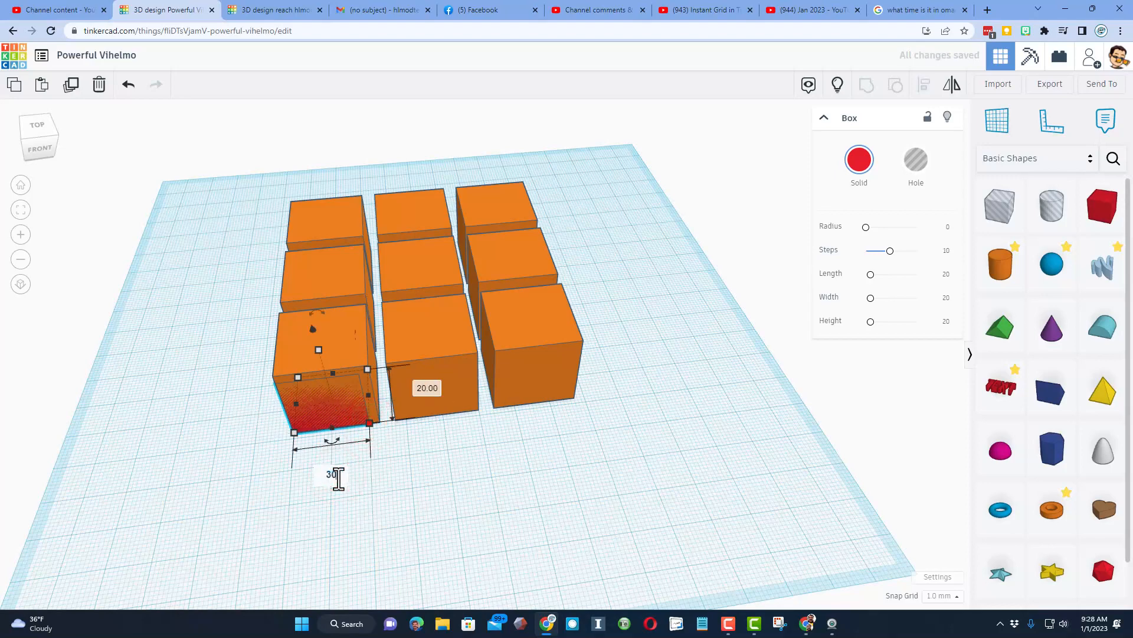
pyautogui.press('Return')
pyautogui.moveTo(404, 362)
pyautogui.mouseDown()
pyautogui.moveTo(441, 331)
pyautogui.moveTo(424, 353)
pyautogui.mouseUp()
pyautogui.click(241, 384)
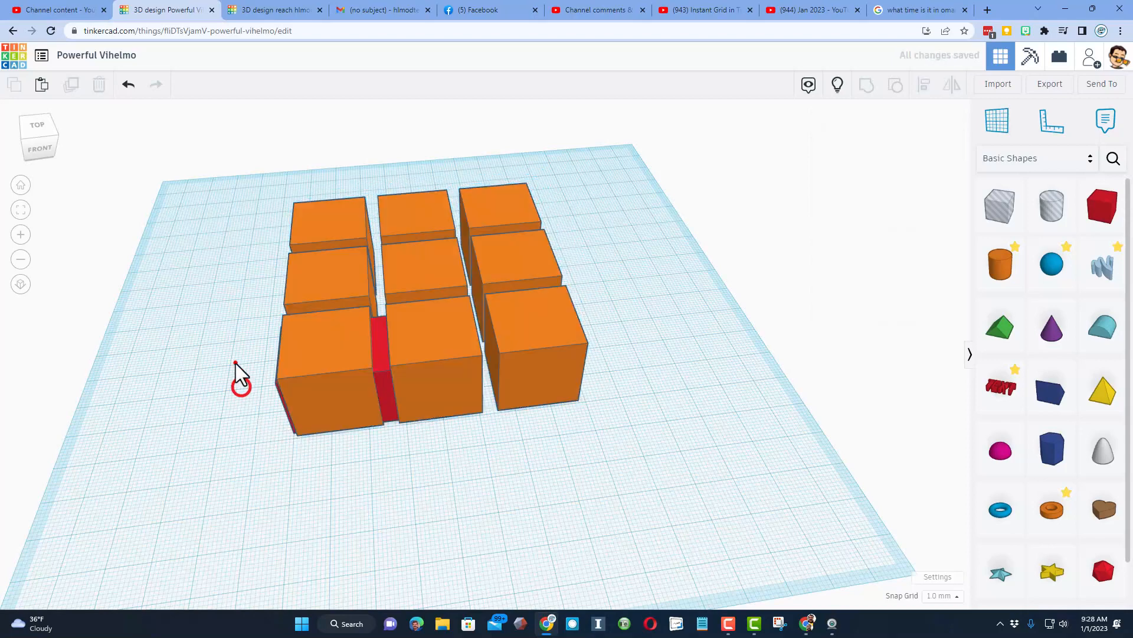
# Align the red box and the column grid along their left and front edges
pyautogui.moveTo(274, 396); pyautogui.dragTo(363, 444)
pyautogui.click(925, 85)
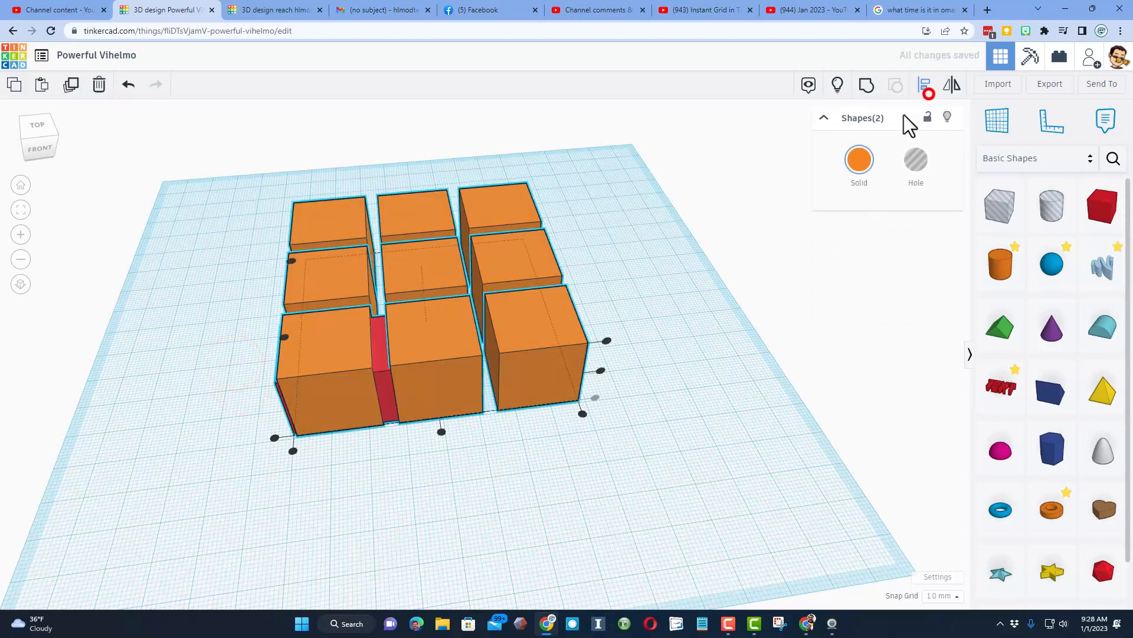
pyautogui.click(293, 451)
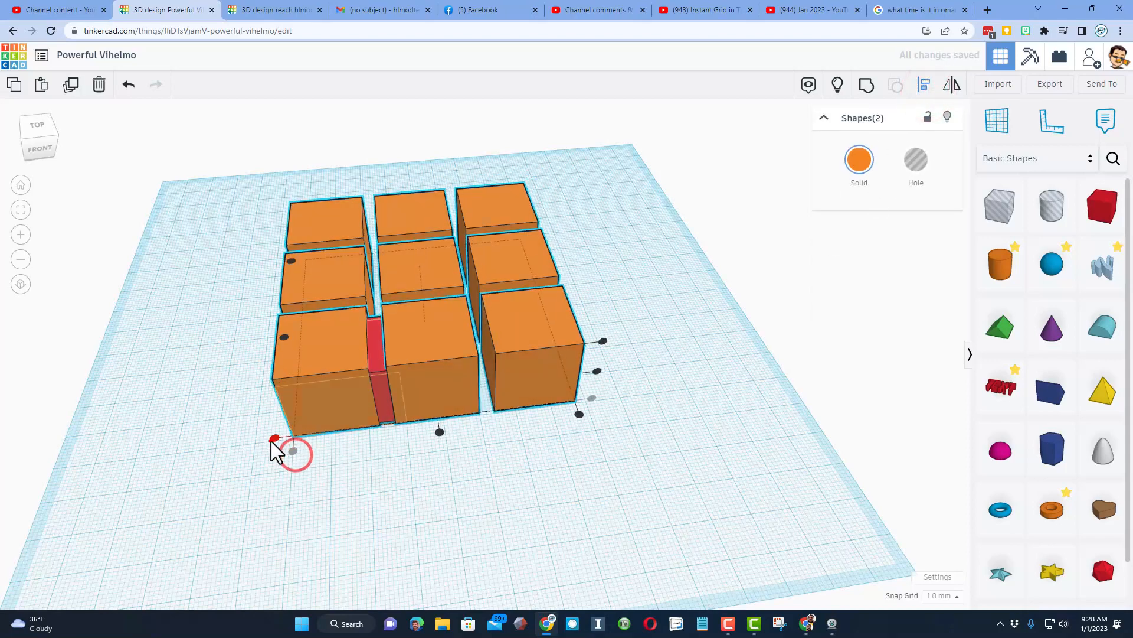
pyautogui.click(426, 488)
# Try resizing the column grid from its front-right corner to compare it with the box, and undo the last change
pyautogui.click(435, 378)
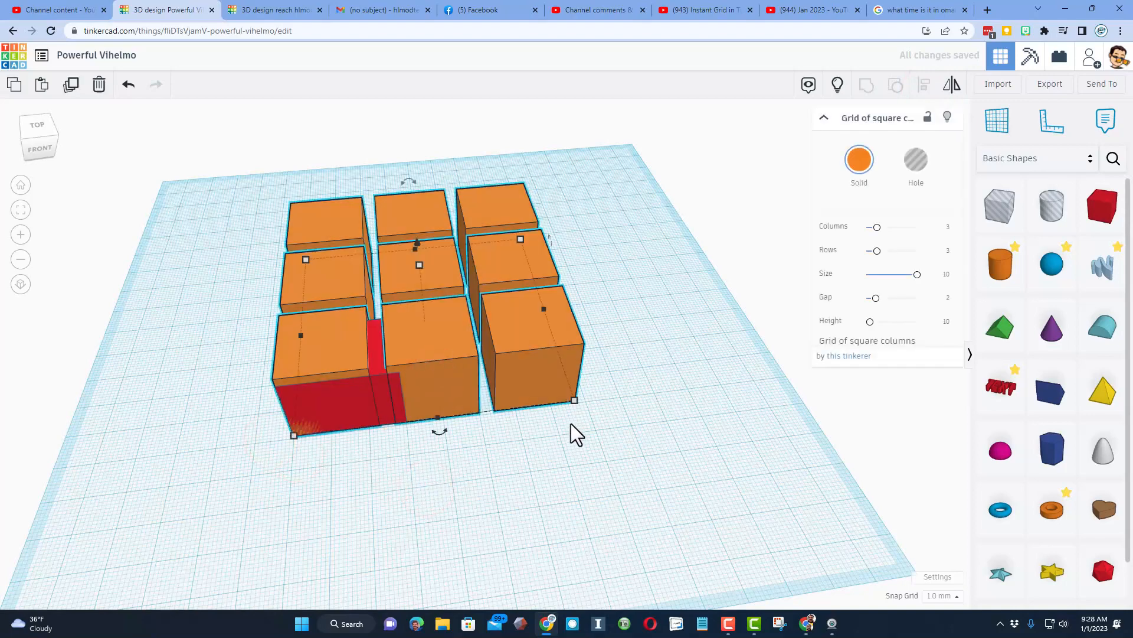
pyautogui.moveTo(574, 403); pyautogui.dragTo(660, 381)
pyautogui.moveTo(334, 457); pyautogui.dragTo(318, 518, button='right')
pyautogui.moveTo(317, 517); pyautogui.dragTo(317, 334)
pyautogui.moveTo(317, 334); pyautogui.dragTo(410, 359, button='right')
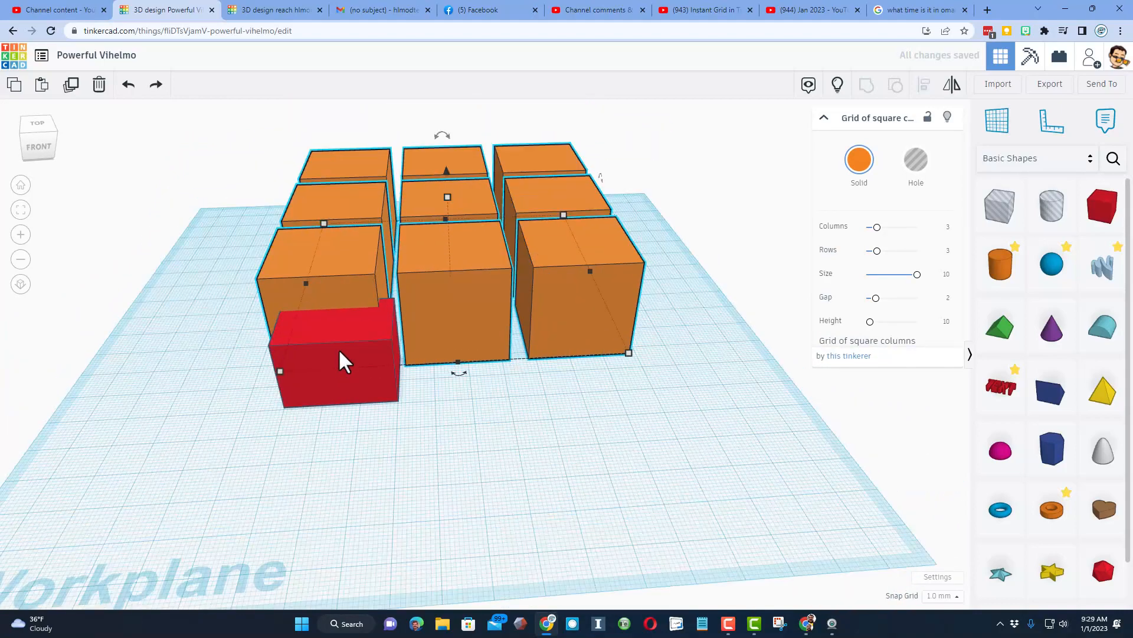
pyautogui.hotkey('ctrl', 'z')
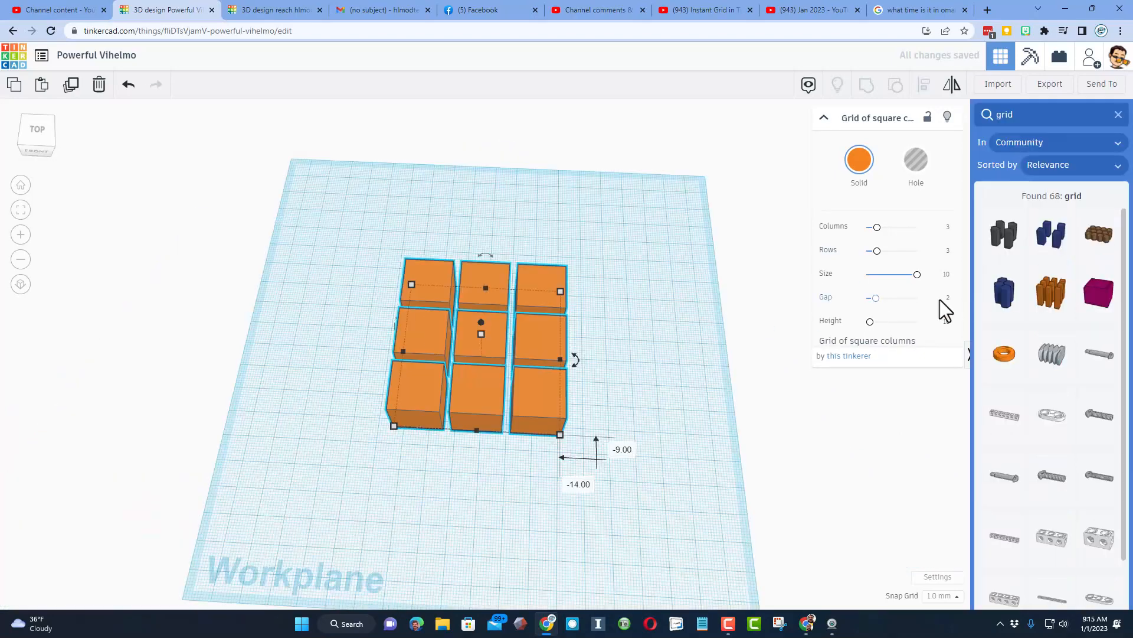
# Set the column grid's Gap to 5 and turn the shape into a hole
pyautogui.click(944, 301)
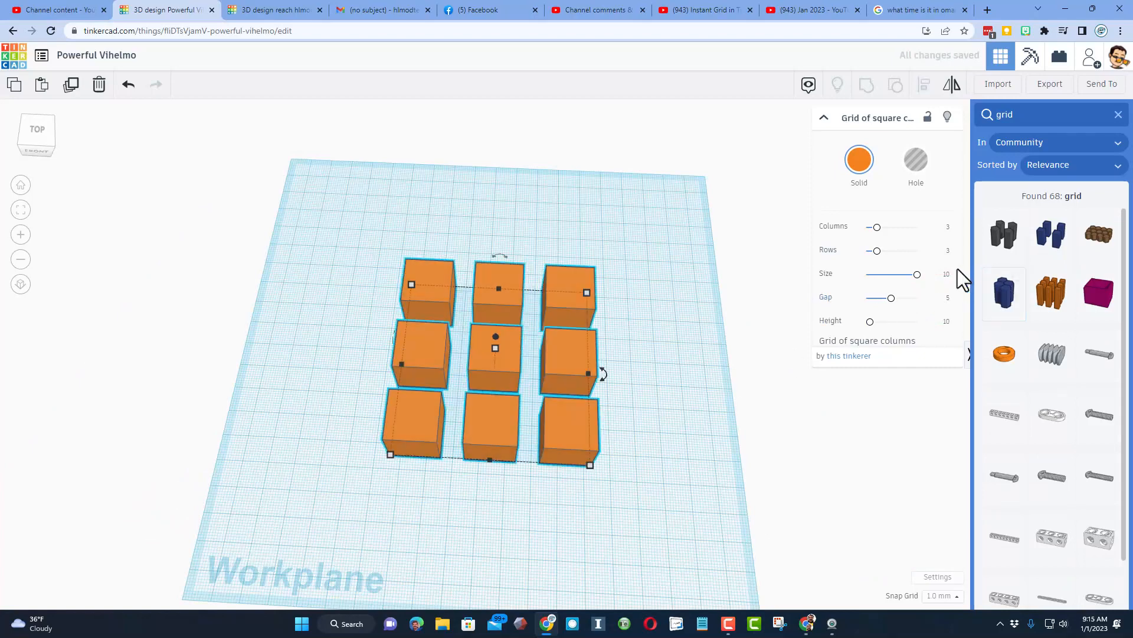
pyautogui.moveTo(710, 448); pyautogui.dragTo(575, 409, button='right')
pyautogui.click(565, 385)
pyautogui.click(915, 160)
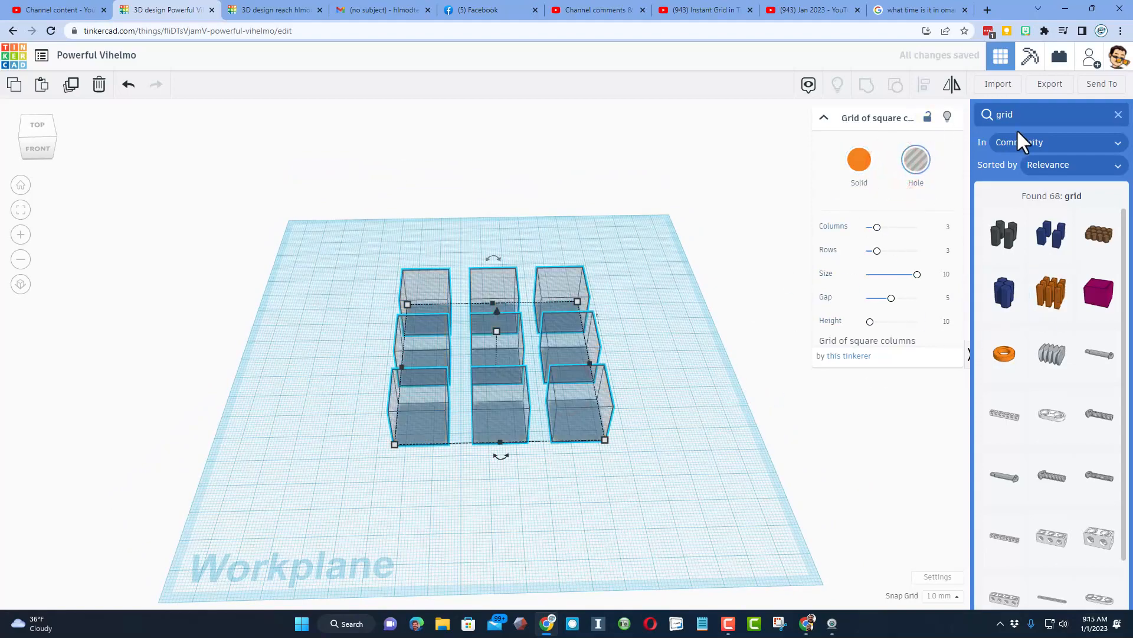
# Add a red box over the column grid, stretch it to about 98 by 94 mm, and reduce its height to a thin plate
pyautogui.click(1102, 205)
pyautogui.click(417, 303)
pyautogui.moveTo(420, 307); pyautogui.dragTo(631, 444)
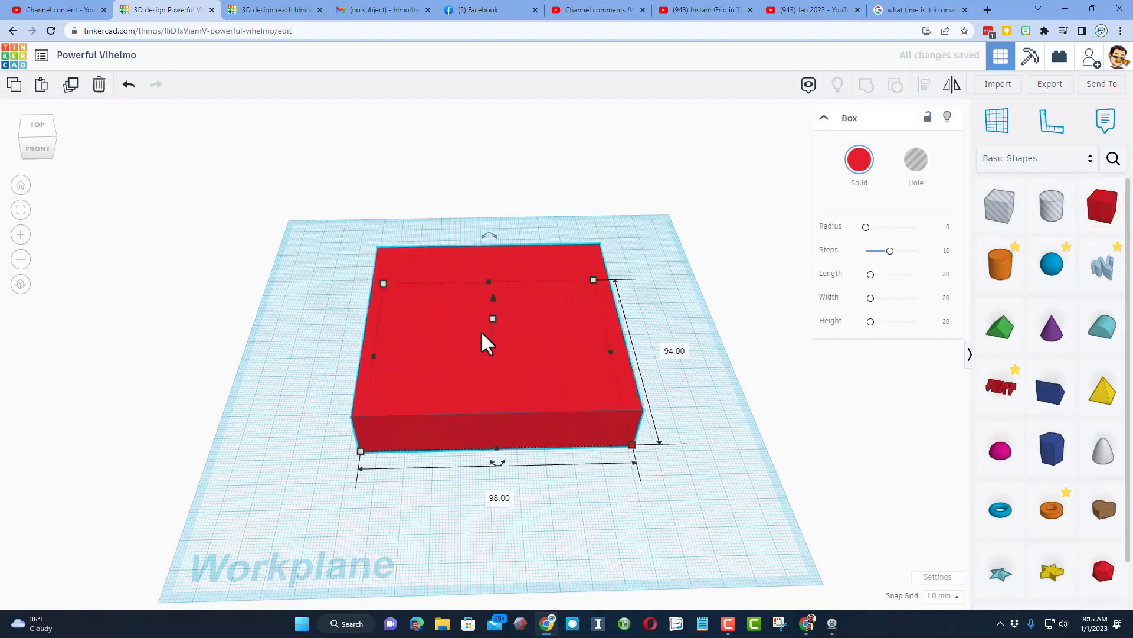
pyautogui.moveTo(492, 319); pyautogui.dragTo(547, 337)
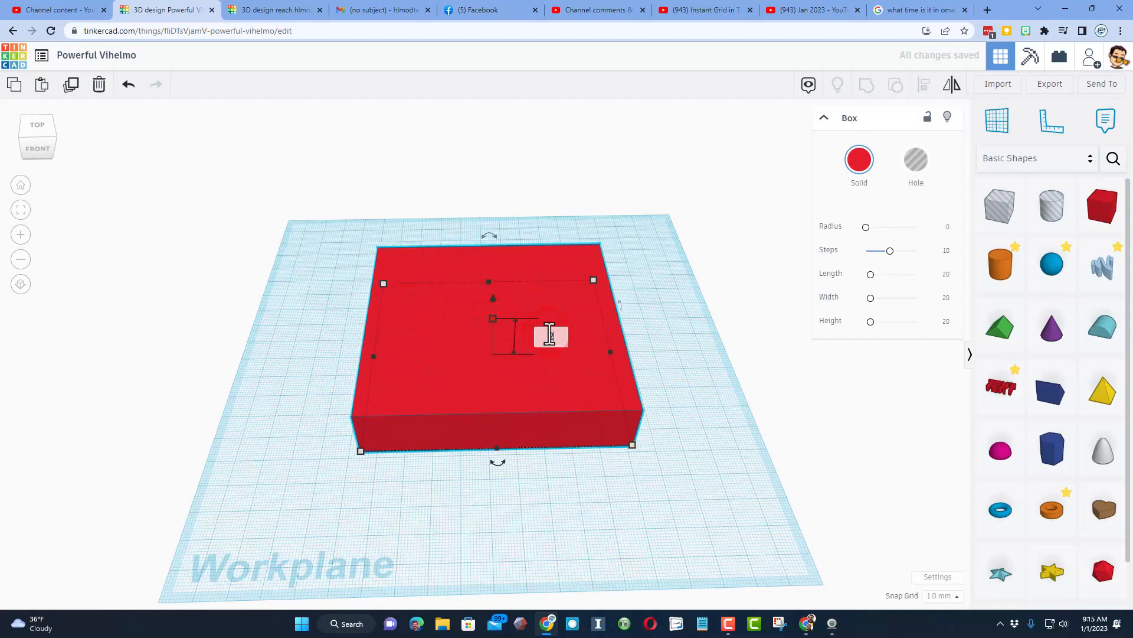
pyautogui.press('Return')
pyautogui.click(264, 364)
# Centre the column holes and the red plate on each other in both horizontal directions and group them to cut the openings
pyautogui.moveTo(300, 302); pyautogui.dragTo(643, 466)
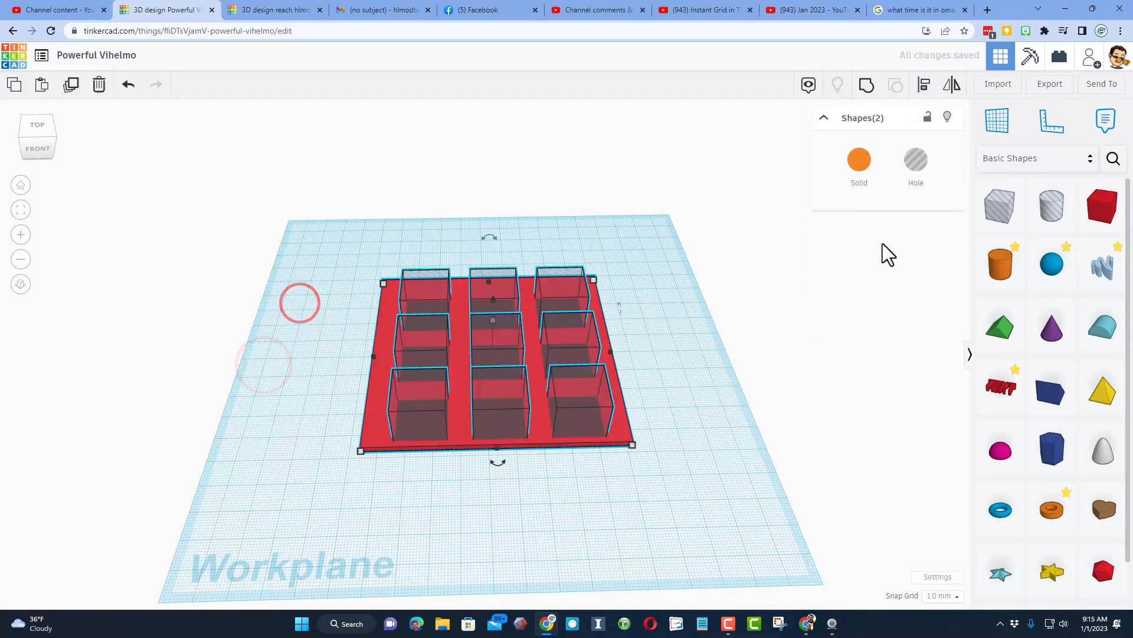
pyautogui.click(924, 85)
pyautogui.click(497, 463)
pyautogui.click(357, 355)
pyautogui.click(370, 447)
pyautogui.click(331, 373)
pyautogui.moveTo(331, 318); pyautogui.dragTo(469, 405)
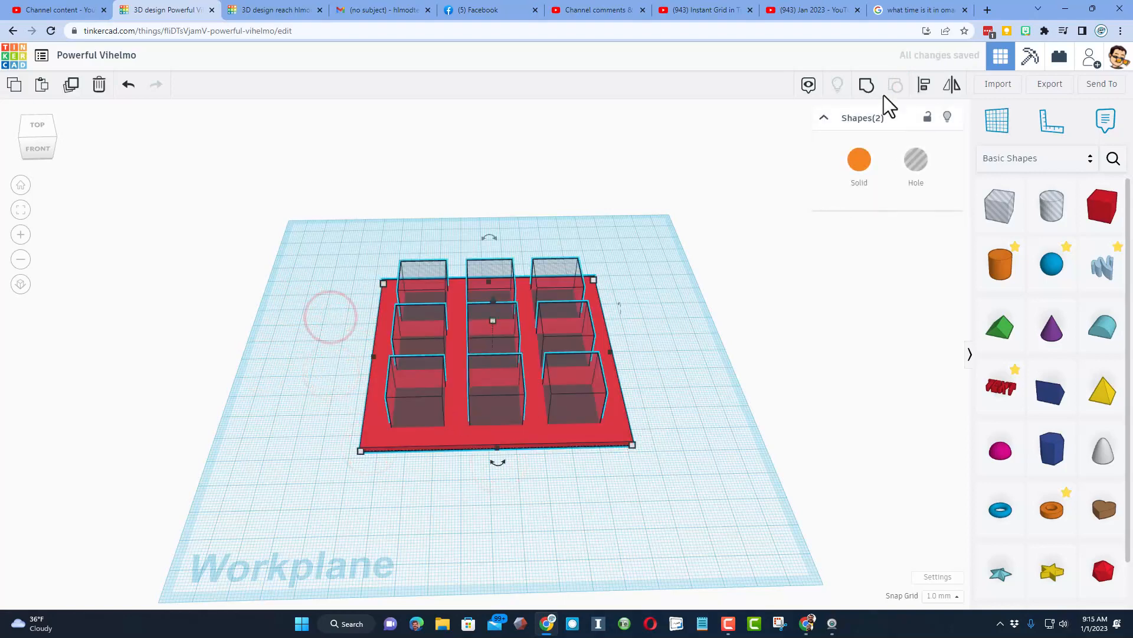
pyautogui.click(866, 87)
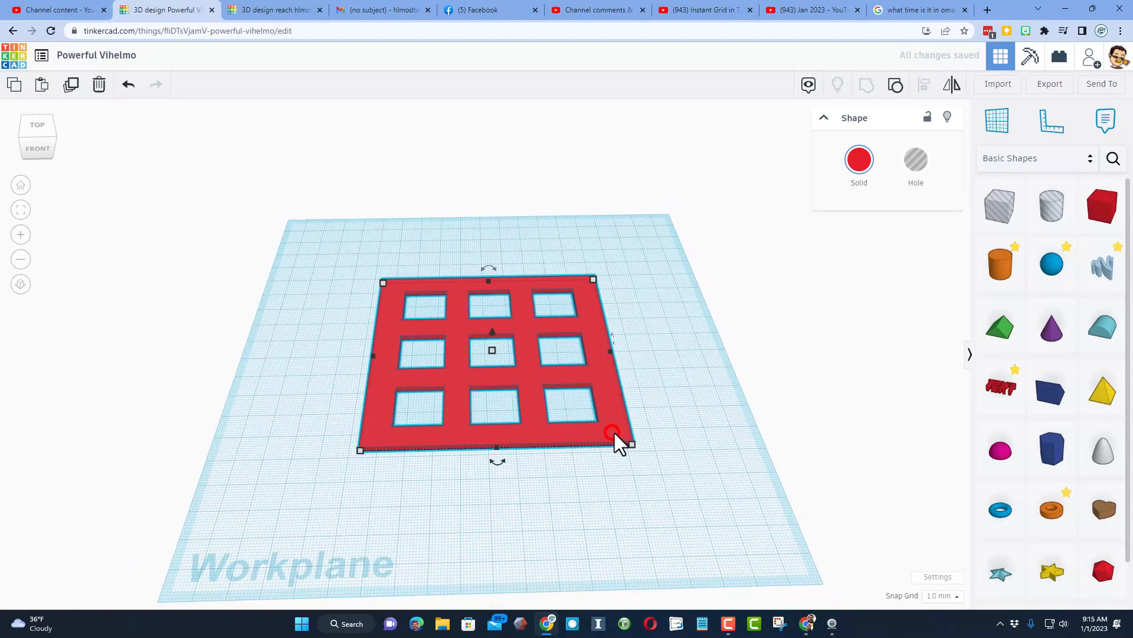
# Enlarge the red window grid from its front-right corner and move it about 27 mm left and 16 mm back
pyautogui.moveTo(630, 447)
pyautogui.moveTo(629, 449); pyautogui.dragTo(697, 512)
pyautogui.moveTo(618, 481); pyautogui.dragTo(532, 446)
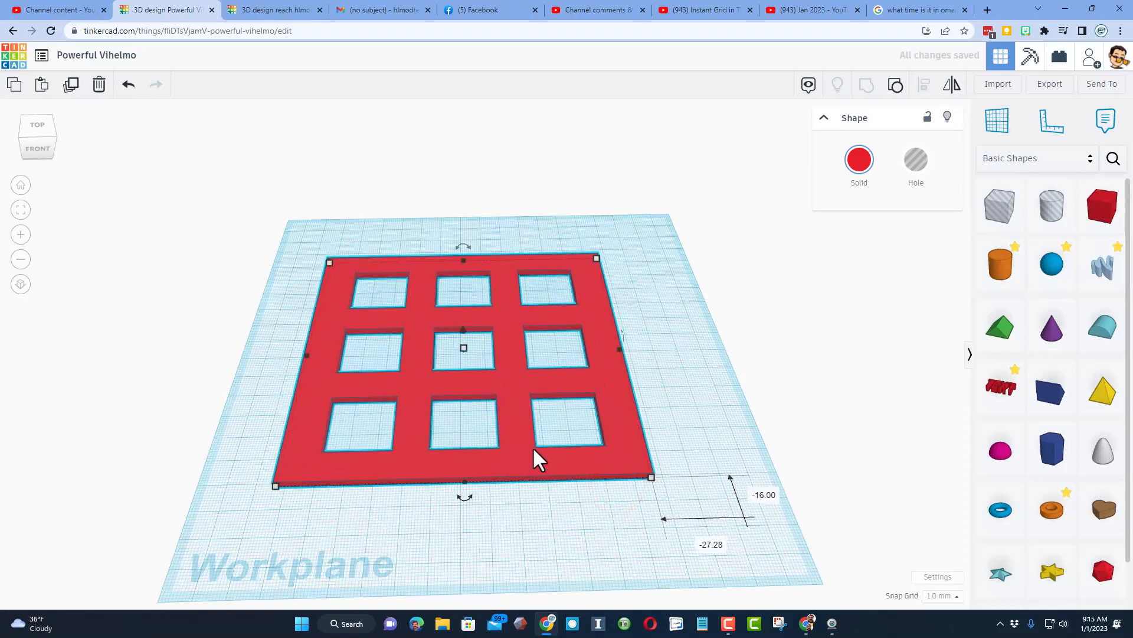
pyautogui.click(542, 518)
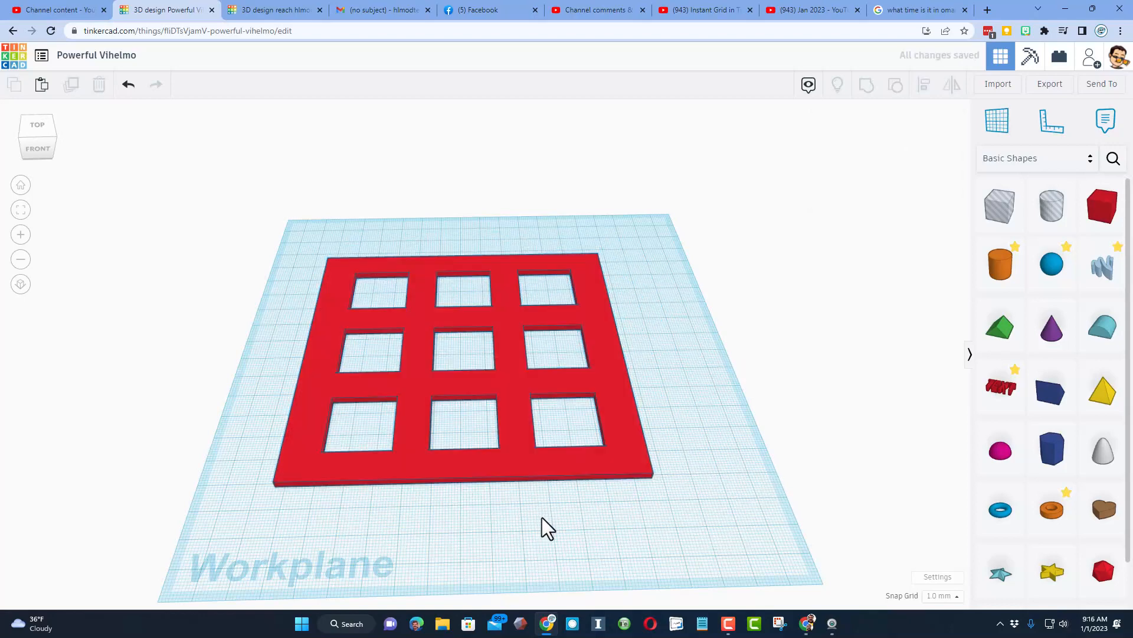
# Open the grouped grid and enlarge its column holes about their centre to about 116 by 116 mm
pyautogui.doubleClick(515, 421)
pyautogui.click(560, 400)
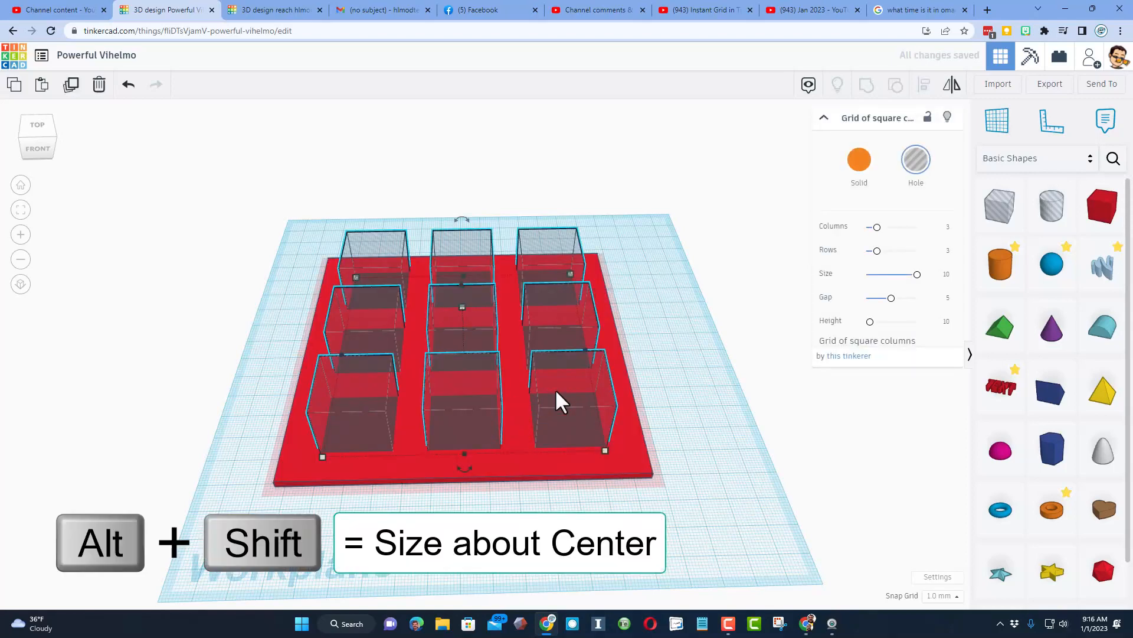
pyautogui.keyDown('alt'); pyautogui.keyDown('shift'); pyautogui.moveTo(605, 449); pyautogui.dragTo(628, 461); pyautogui.keyUp('shift'); pyautogui.keyUp('alt')
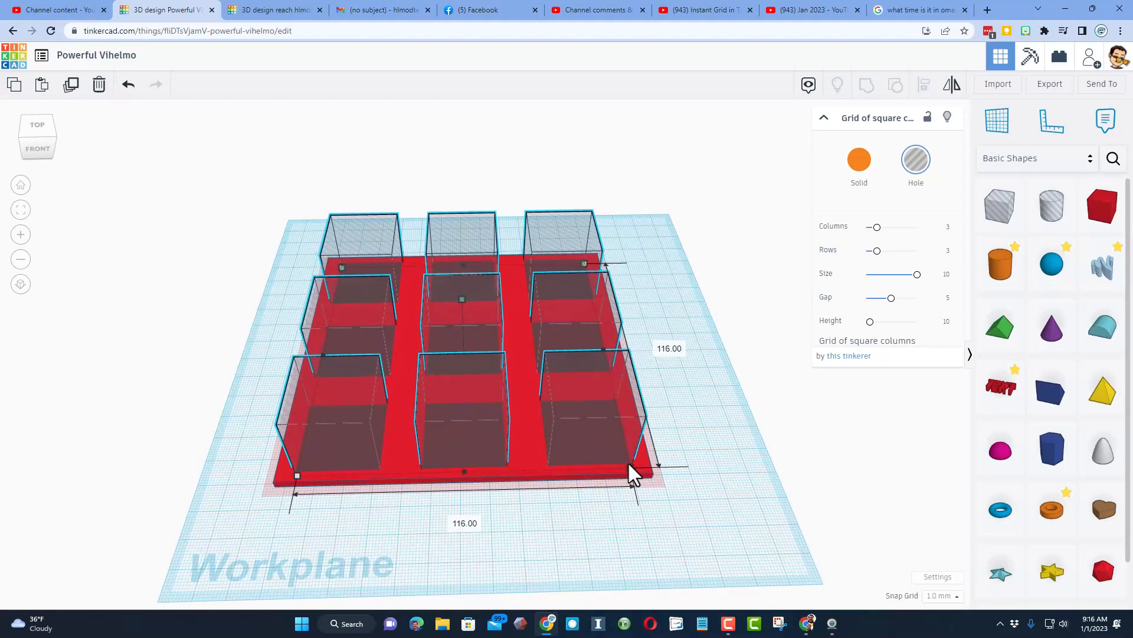
# Narrow the red plate inside the group from its sides to about 125 mm wide and close the group
pyautogui.moveTo(602, 435); pyautogui.dragTo(738, 415, button='right')
pyautogui.click(292, 418)
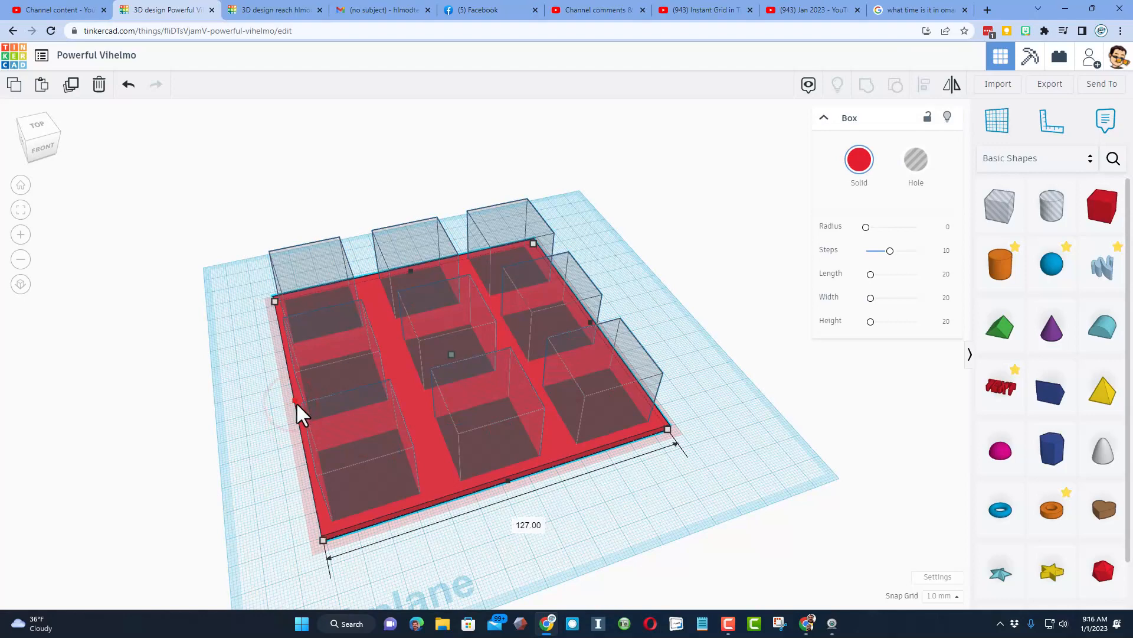
pyautogui.moveTo(618, 396)
pyautogui.mouseDown(button='right')
pyautogui.moveTo(474, 398)
pyautogui.moveTo(629, 388)
pyautogui.mouseUp(button='right')
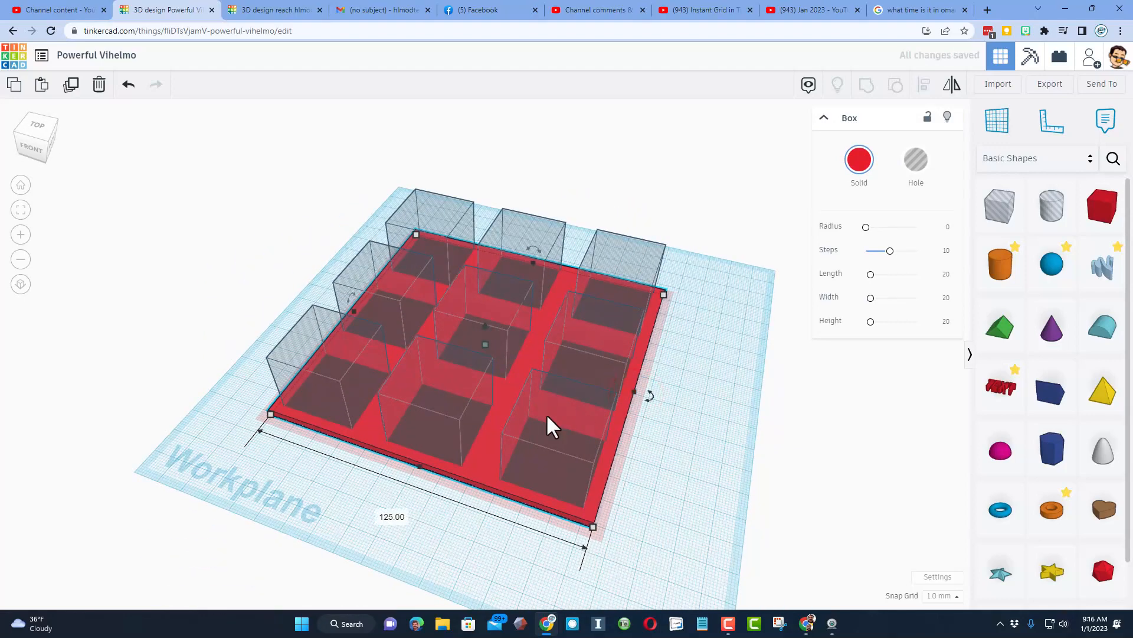
pyautogui.click(668, 402)
pyautogui.moveTo(325, 460); pyautogui.dragTo(375, 475, button='right')
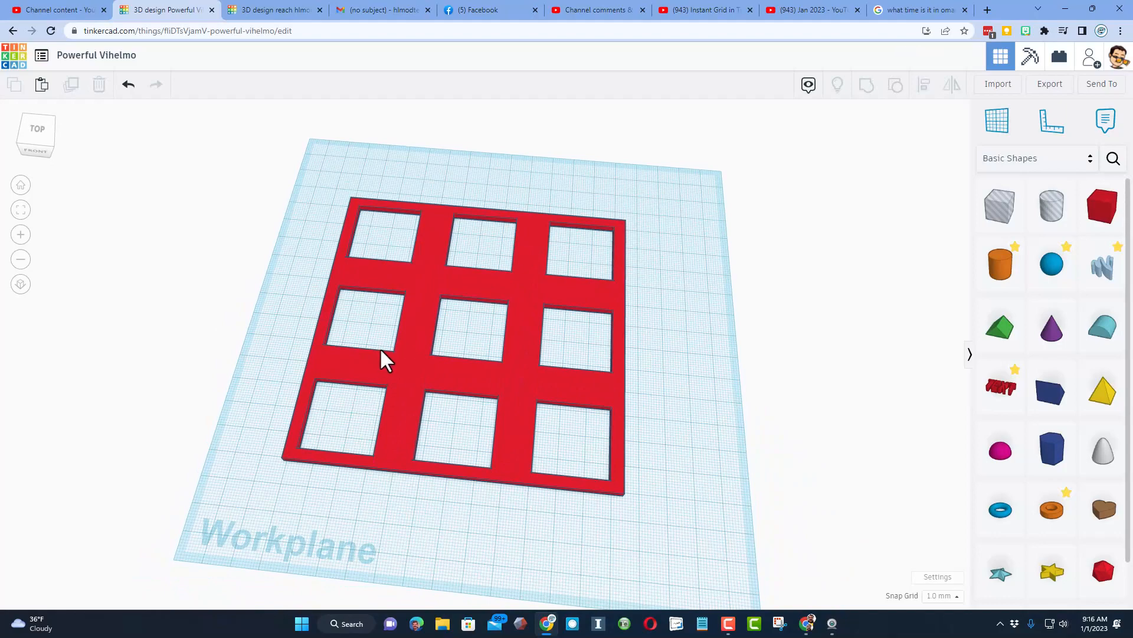
# Switch the shapes library to Your Creations and recolour the finished red grid black
pyautogui.click(533, 385)
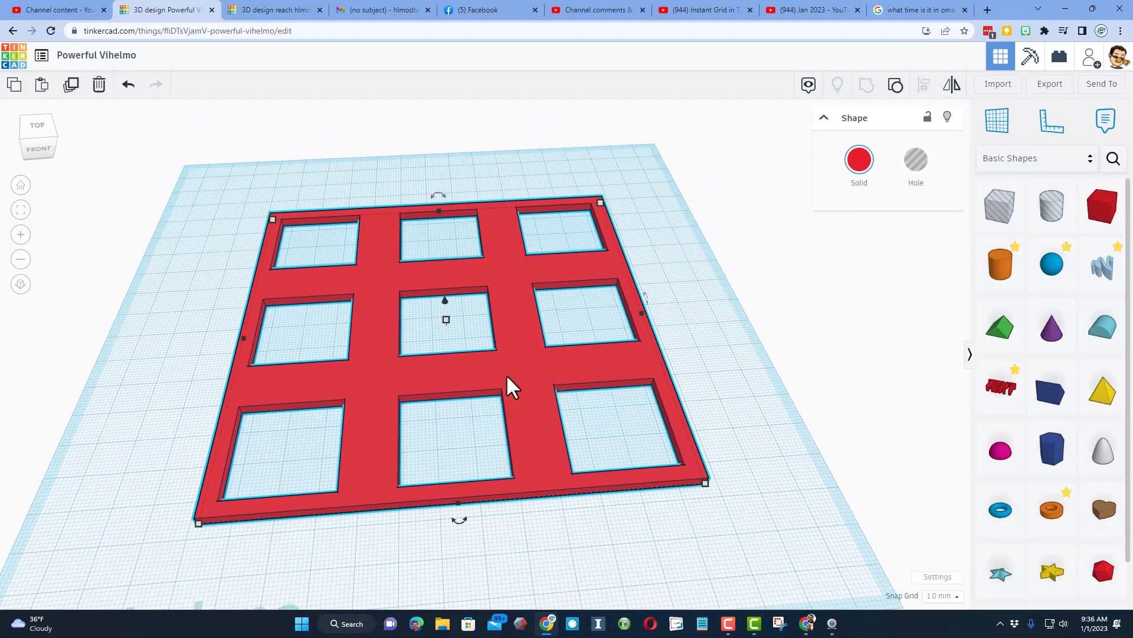
pyautogui.click(1050, 157)
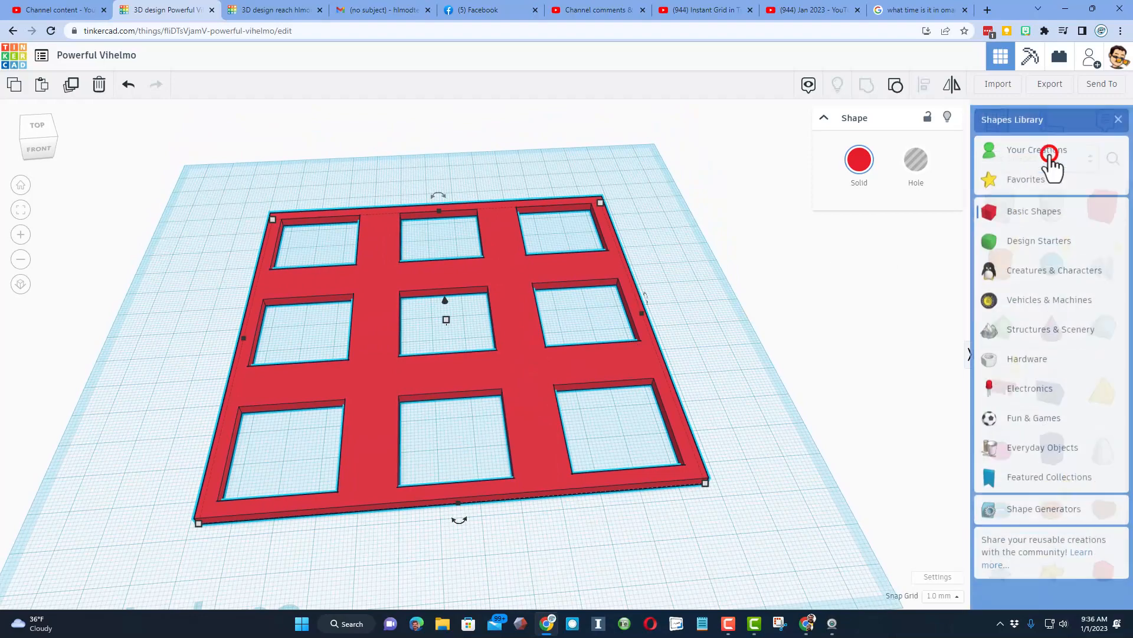
pyautogui.click(1012, 169)
pyautogui.click(1007, 159)
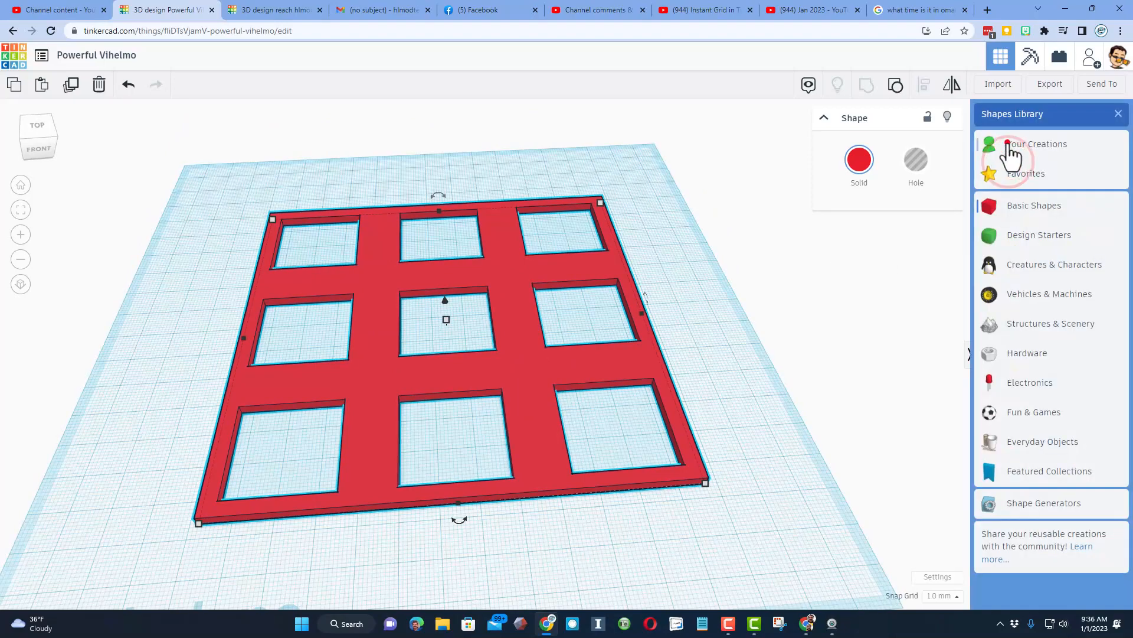
pyautogui.click(1008, 143)
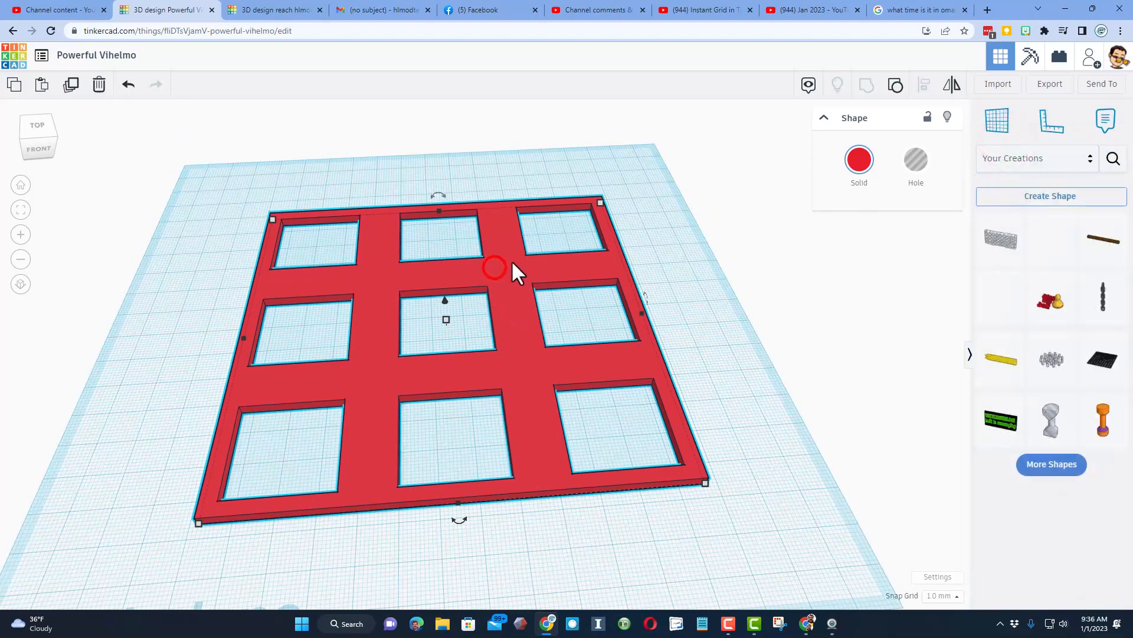
pyautogui.click(859, 164)
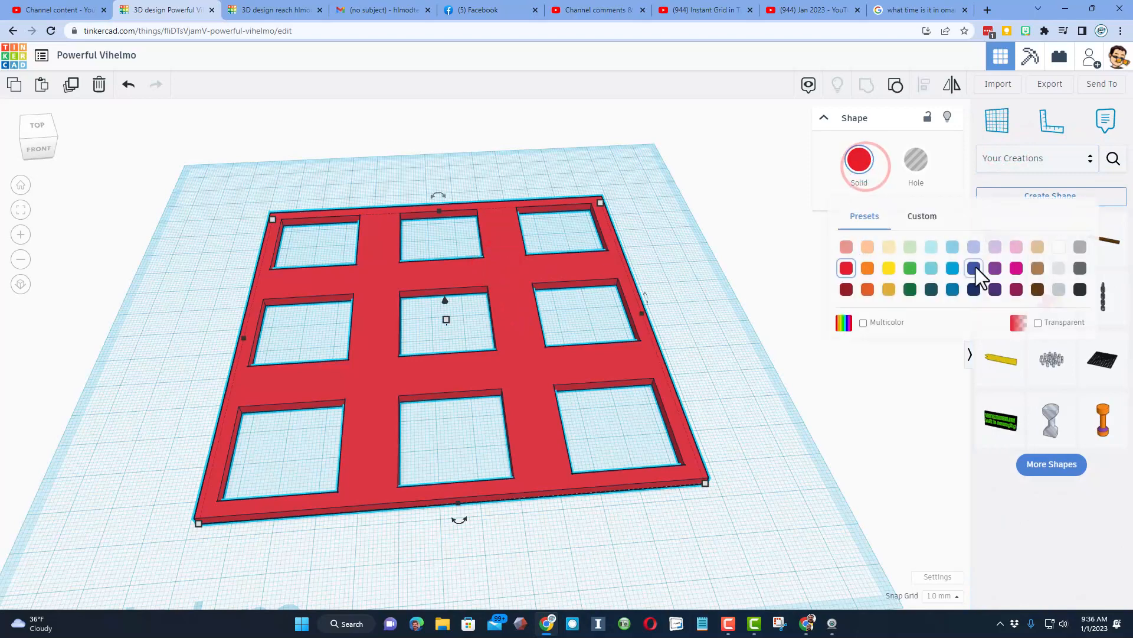
pyautogui.click(1079, 288)
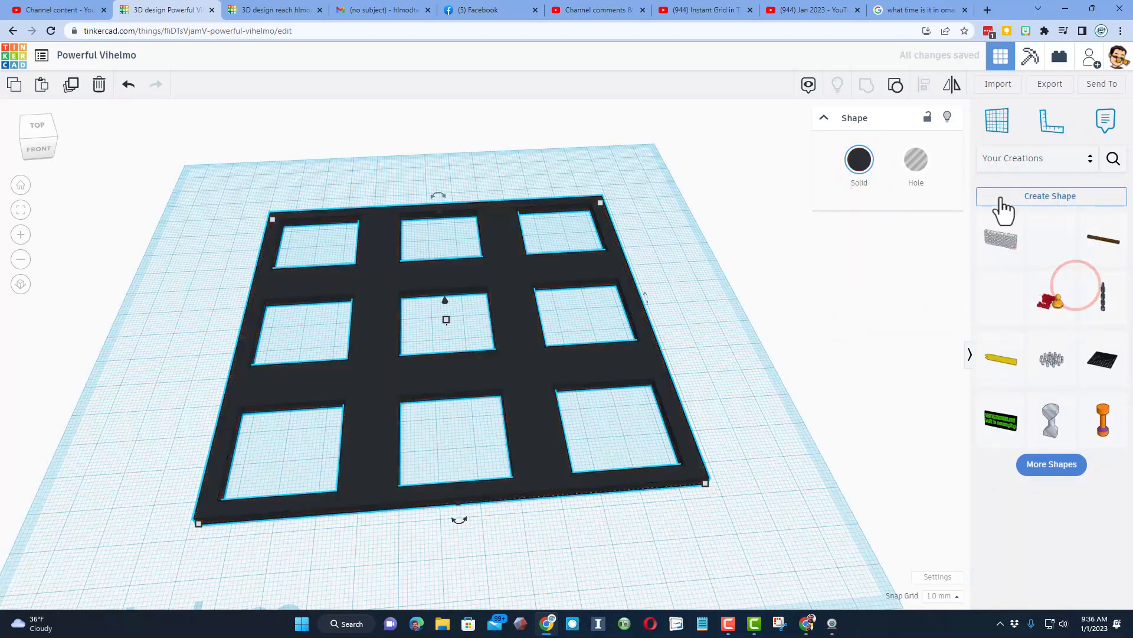
# Create a reusable shape from the black grid and name it Tic Tac Toe
pyautogui.click(1034, 197)
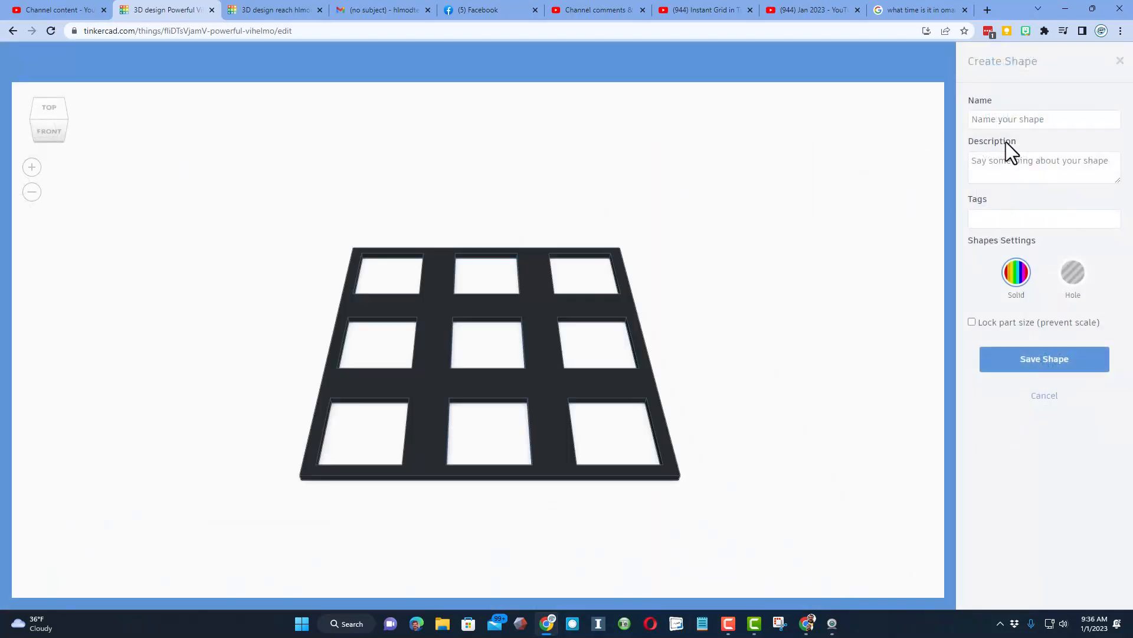
pyautogui.click(993, 119)
pyautogui.write('T')
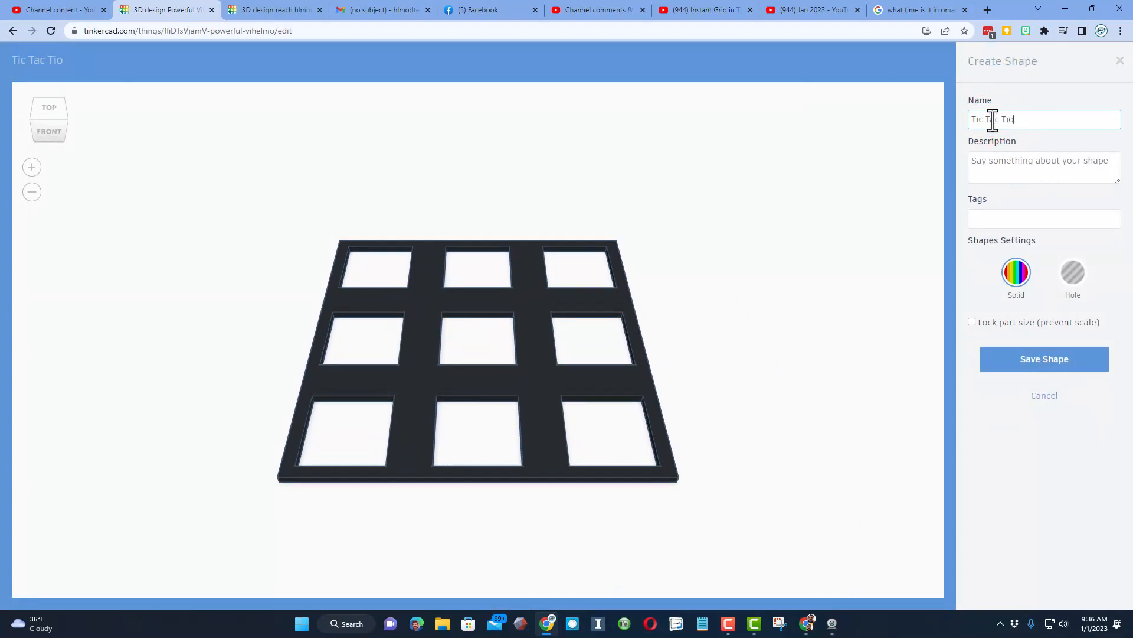
pyautogui.write('ic Tac Toe')
pyautogui.click(1004, 160)
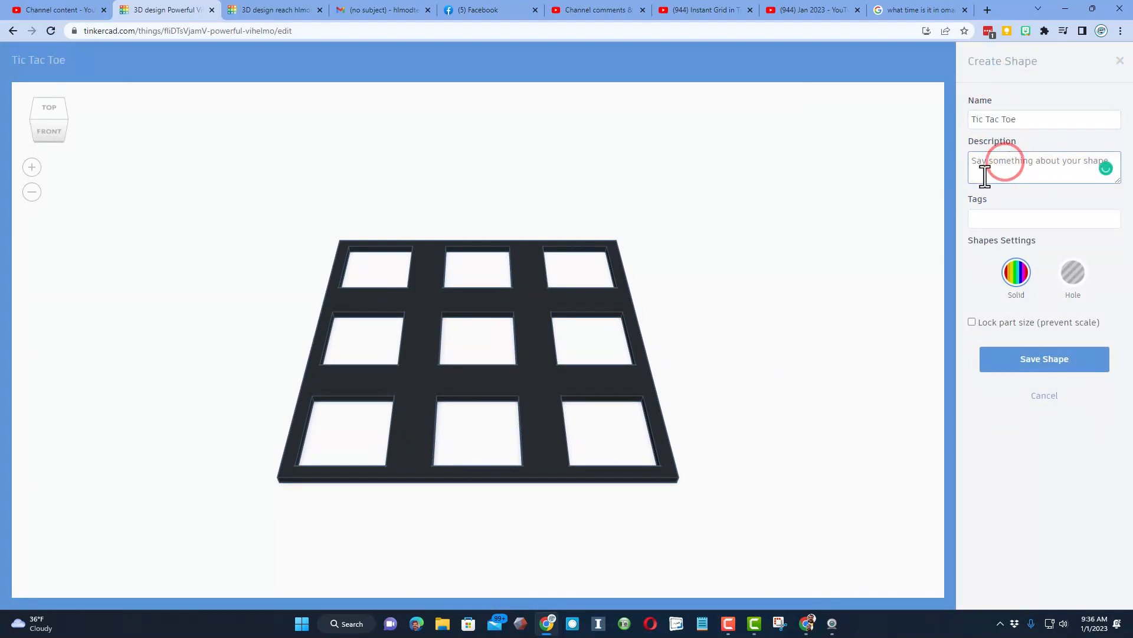
# Tag the new shape with grid and 3 x 3 and save it to the collection
pyautogui.click(999, 217)
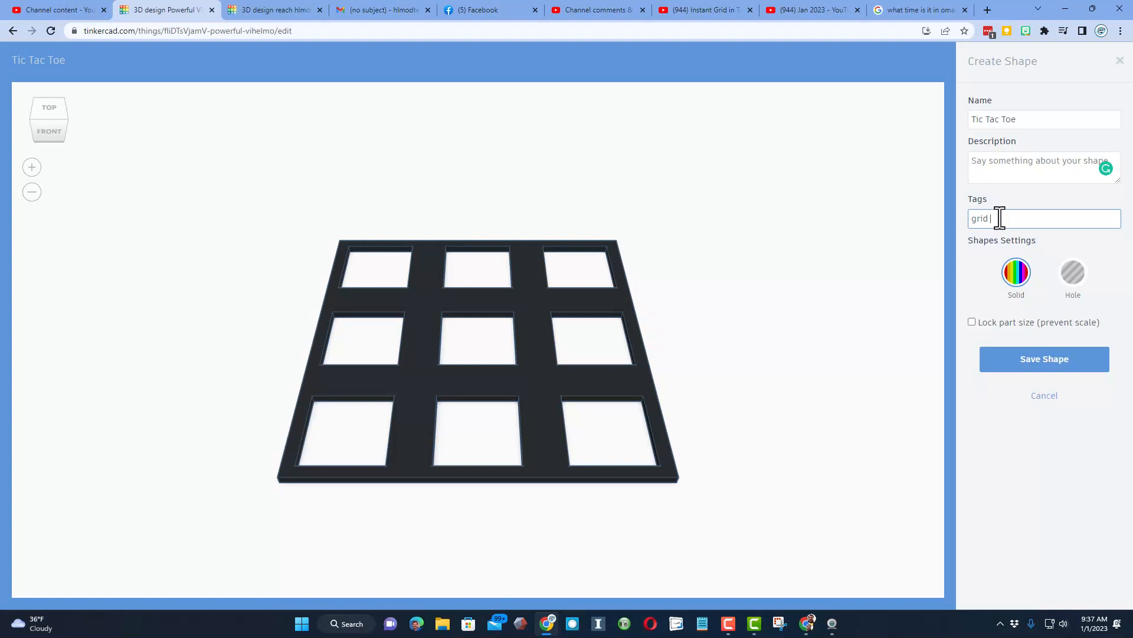
pyautogui.write('grid')
pyautogui.press('Return')
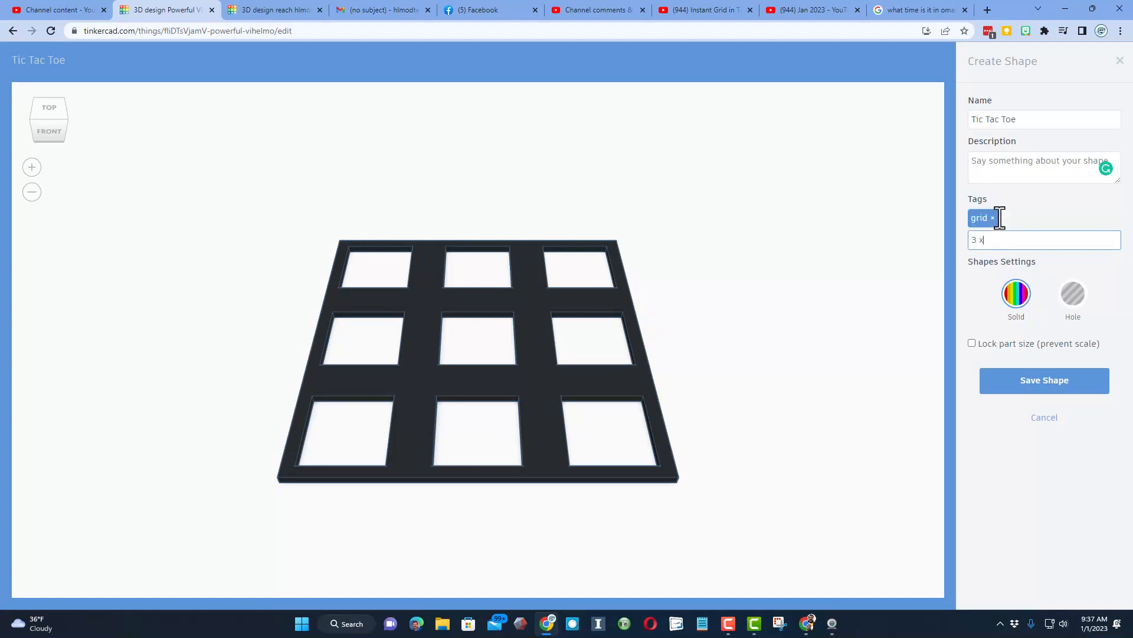
pyautogui.write('3 x 3')
pyautogui.press('Return')
pyautogui.click(1027, 381)
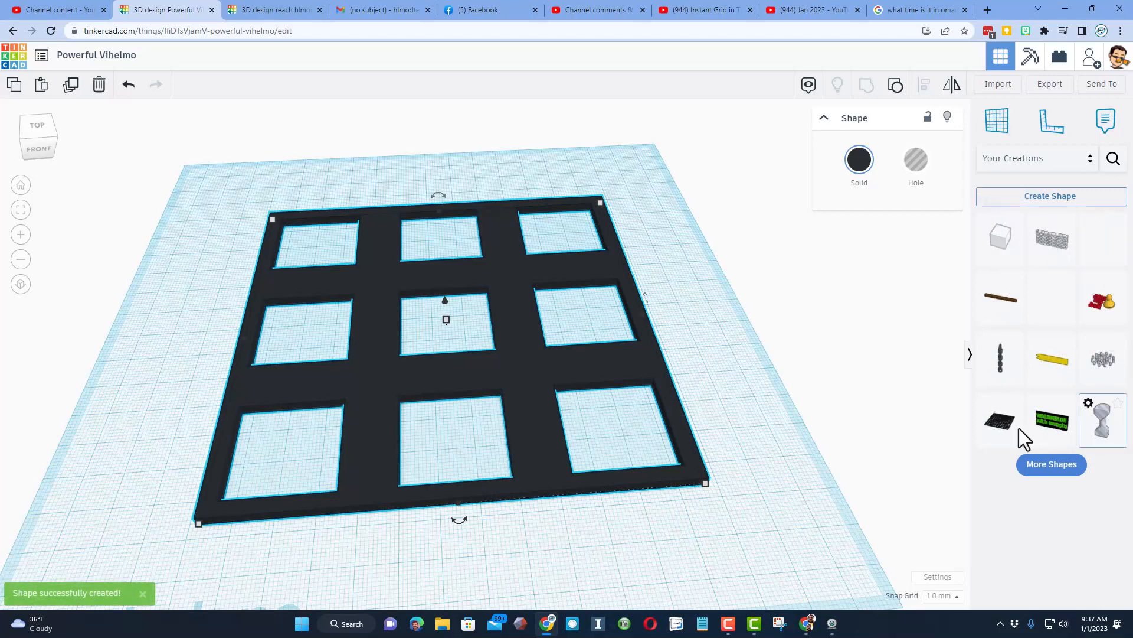
# Open the edit and delete options of the newly saved shape in Your Creations
pyautogui.click(985, 222)
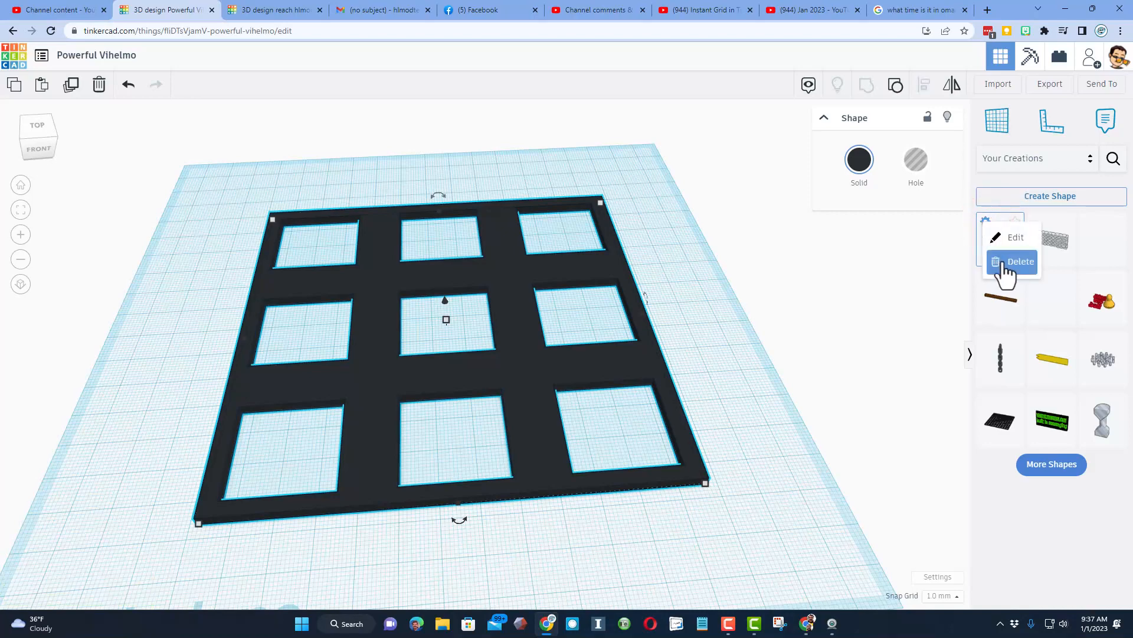